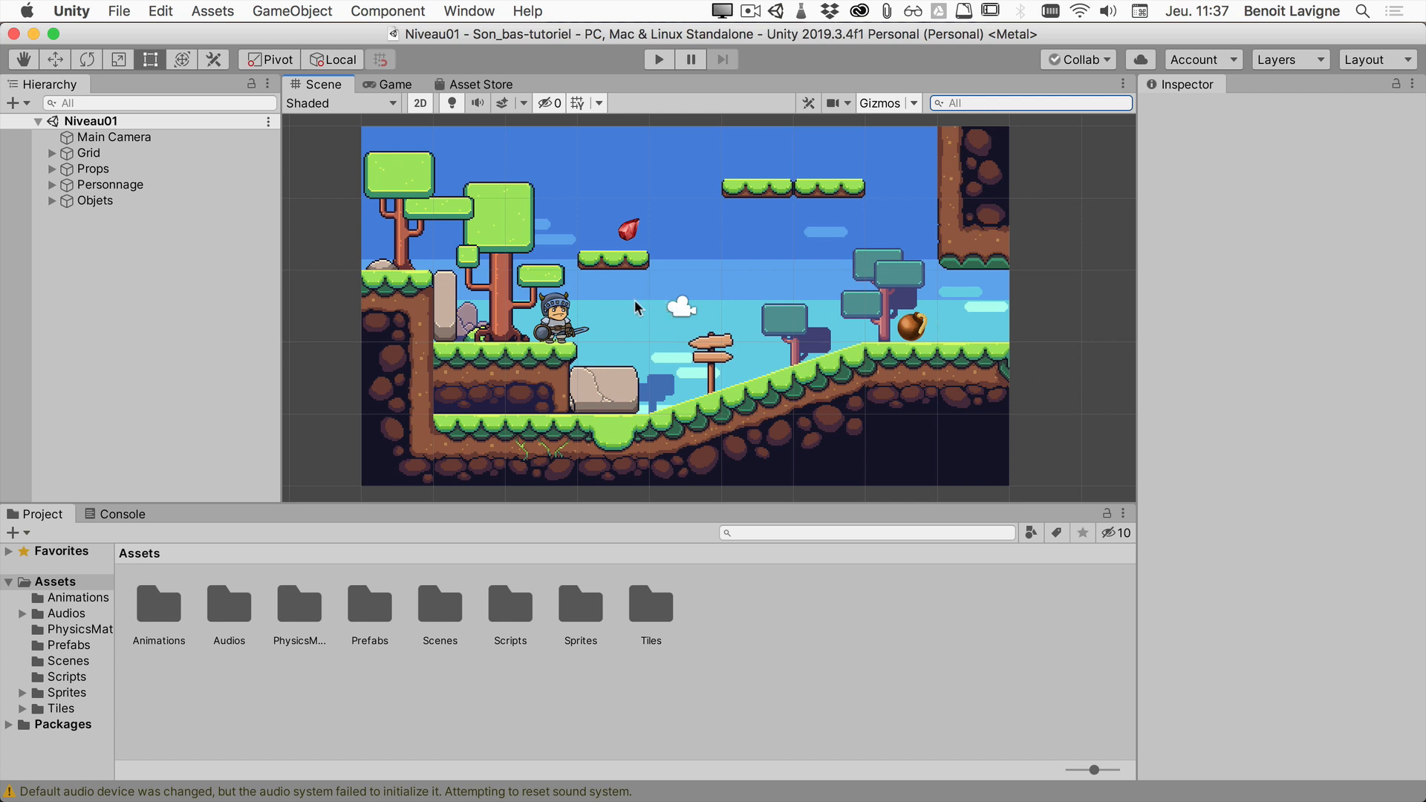
Step: Open the Musique folder inside Audios and preview the Ambiance audio clip, stopping playback after listening
double_click(231, 608)
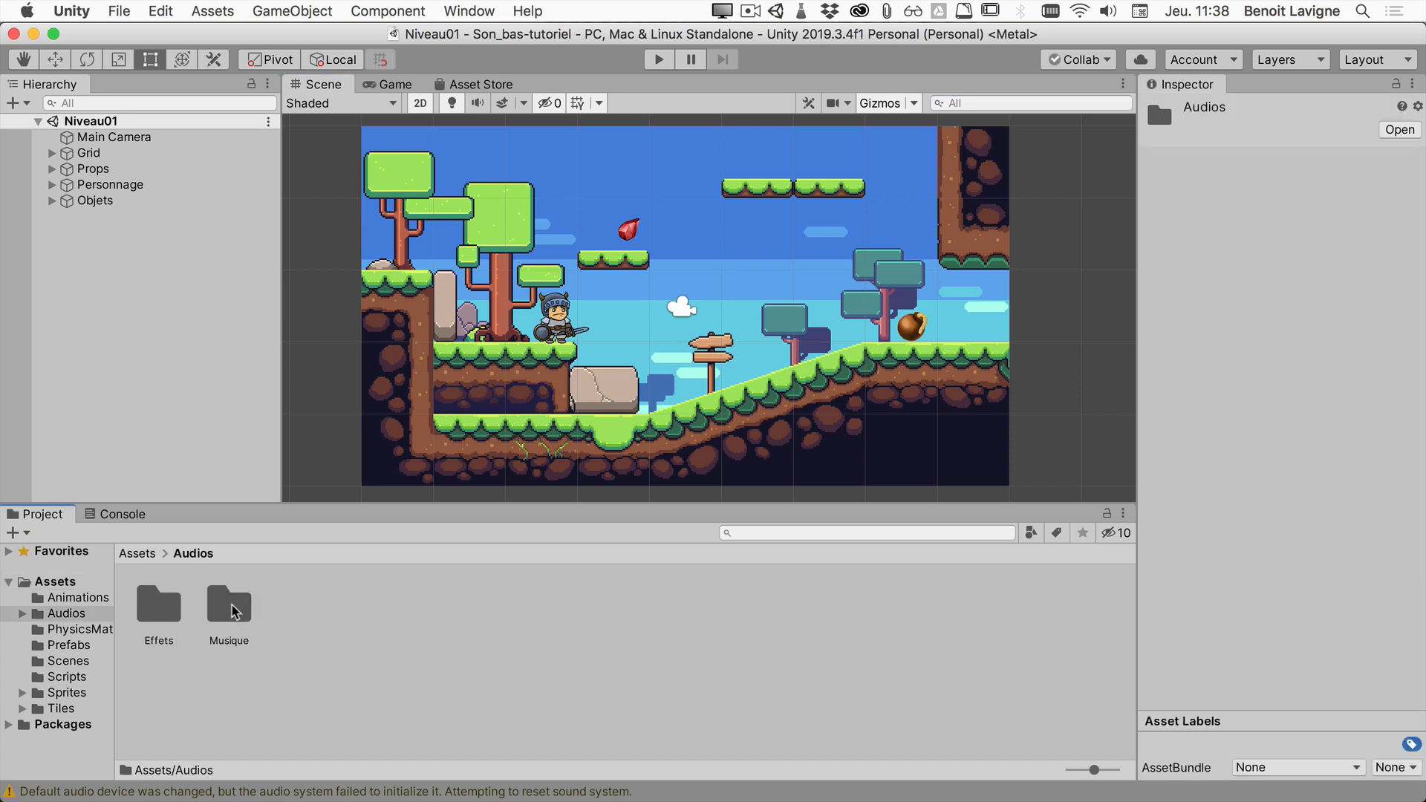
double_click(232, 608)
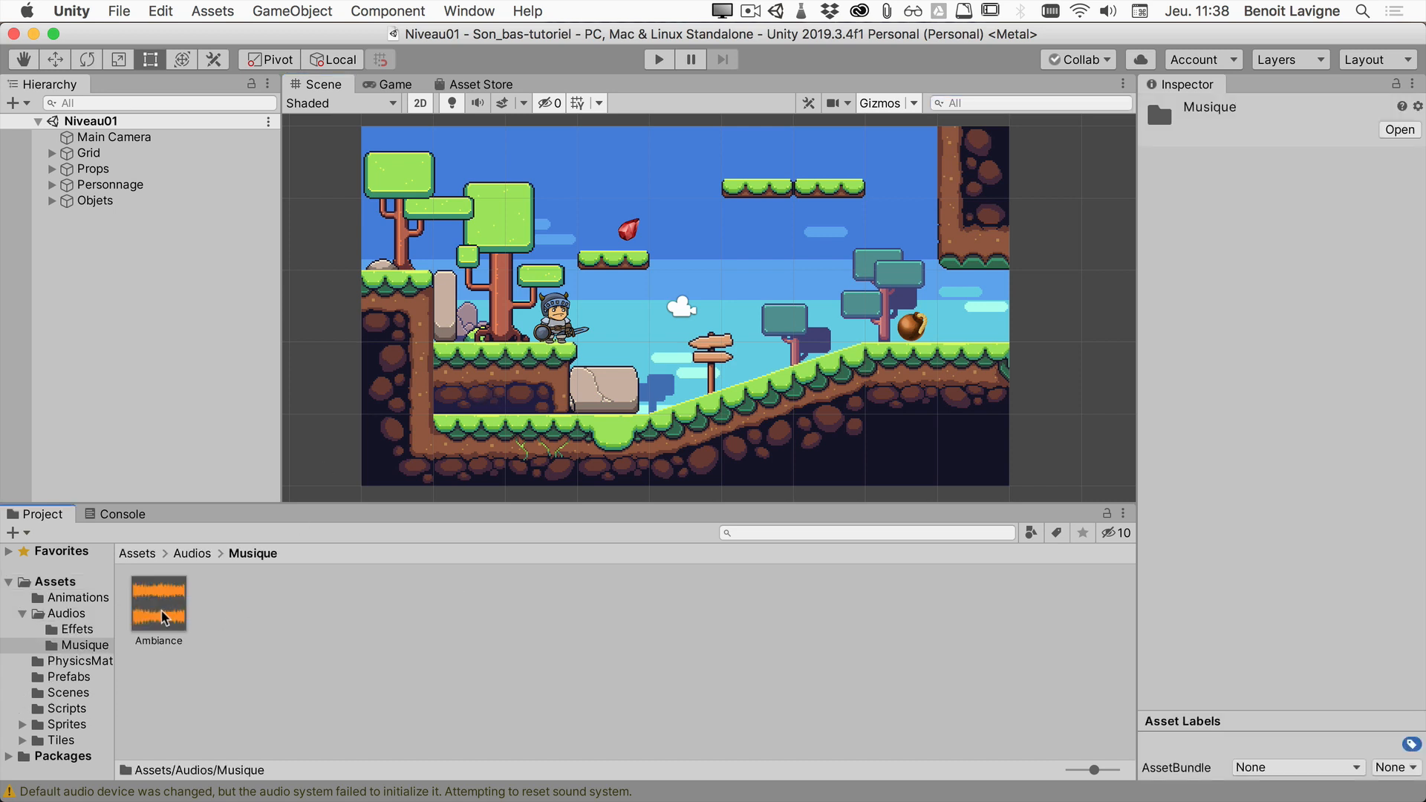
click(165, 614)
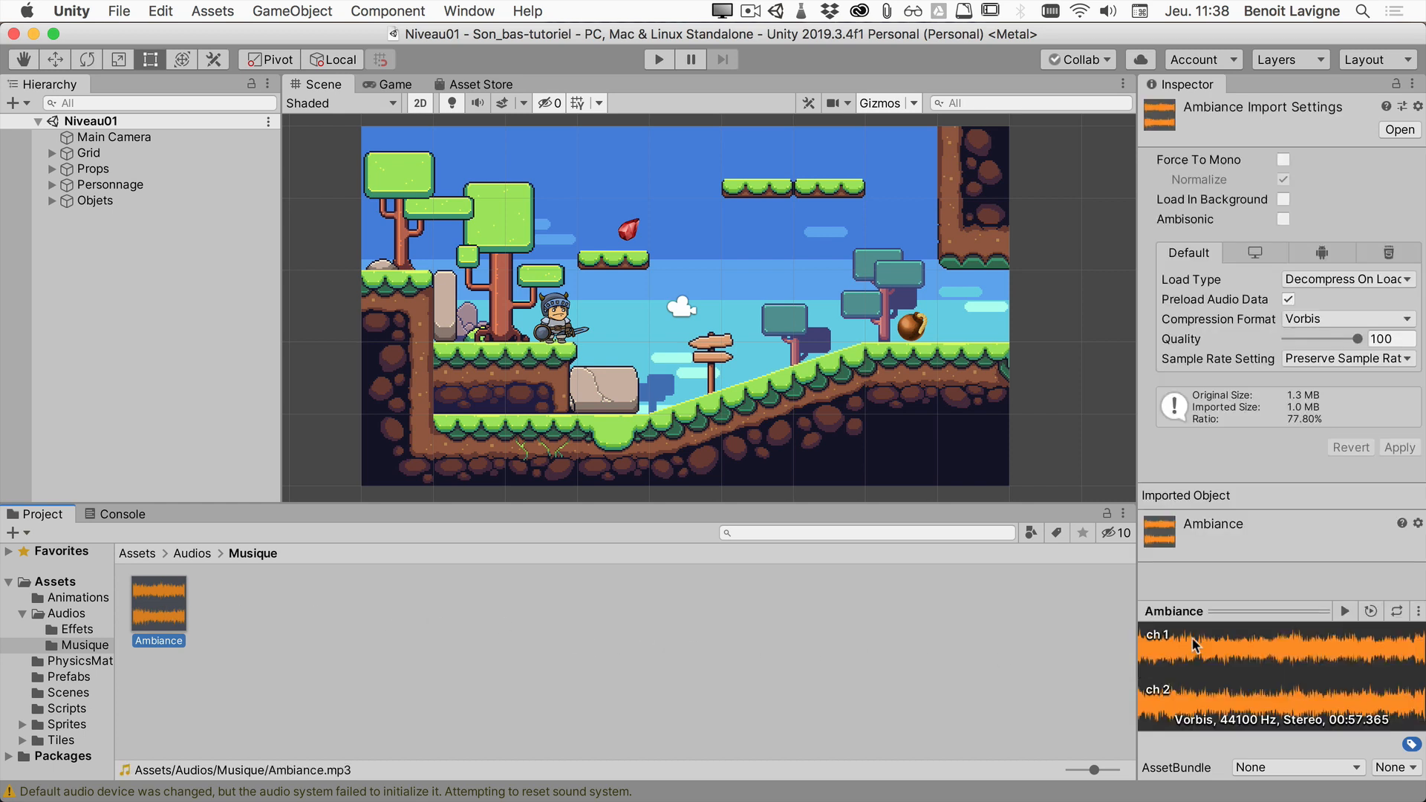
click(1344, 612)
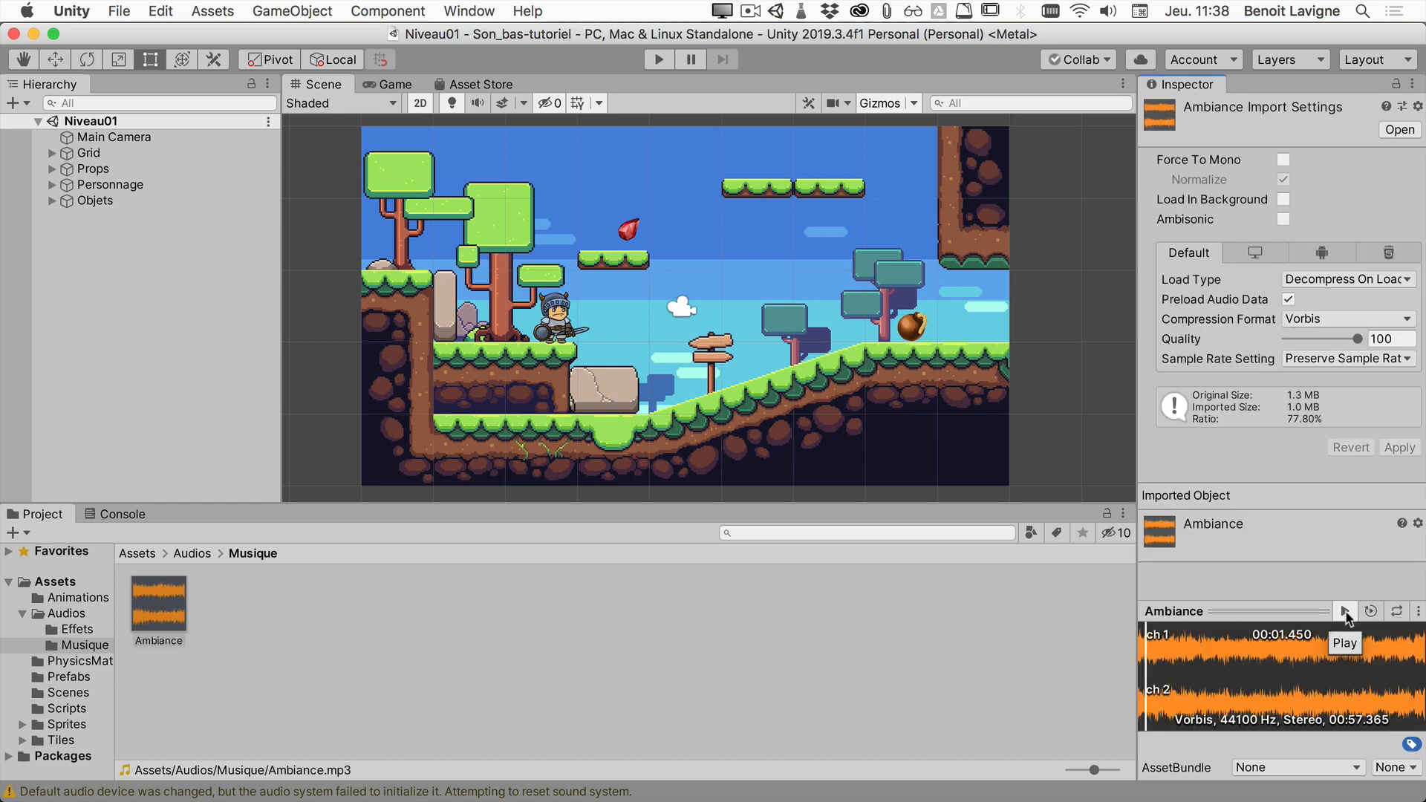
click(1345, 611)
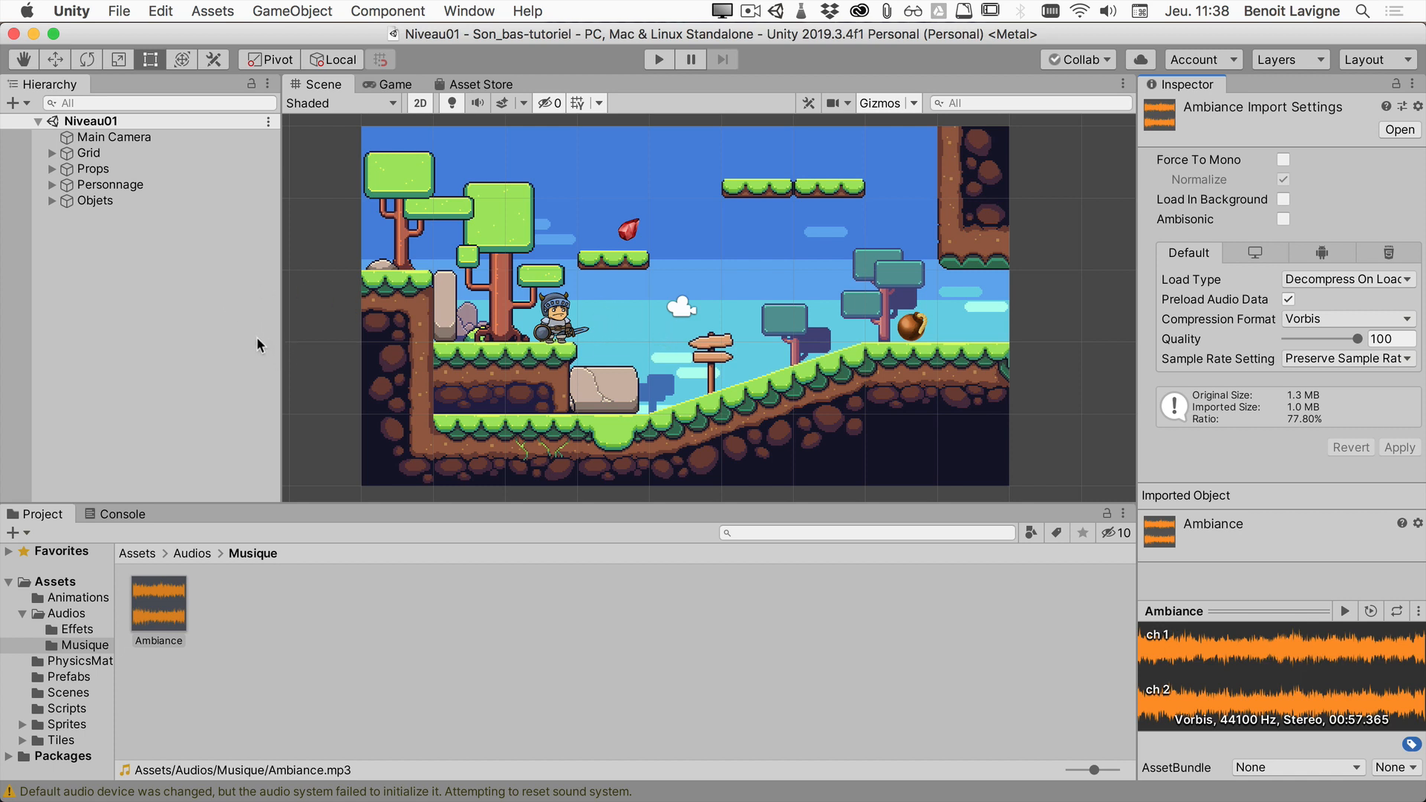
Step: Inspect the Main Camera's Audio Listener component and clear the selection
click(177, 136)
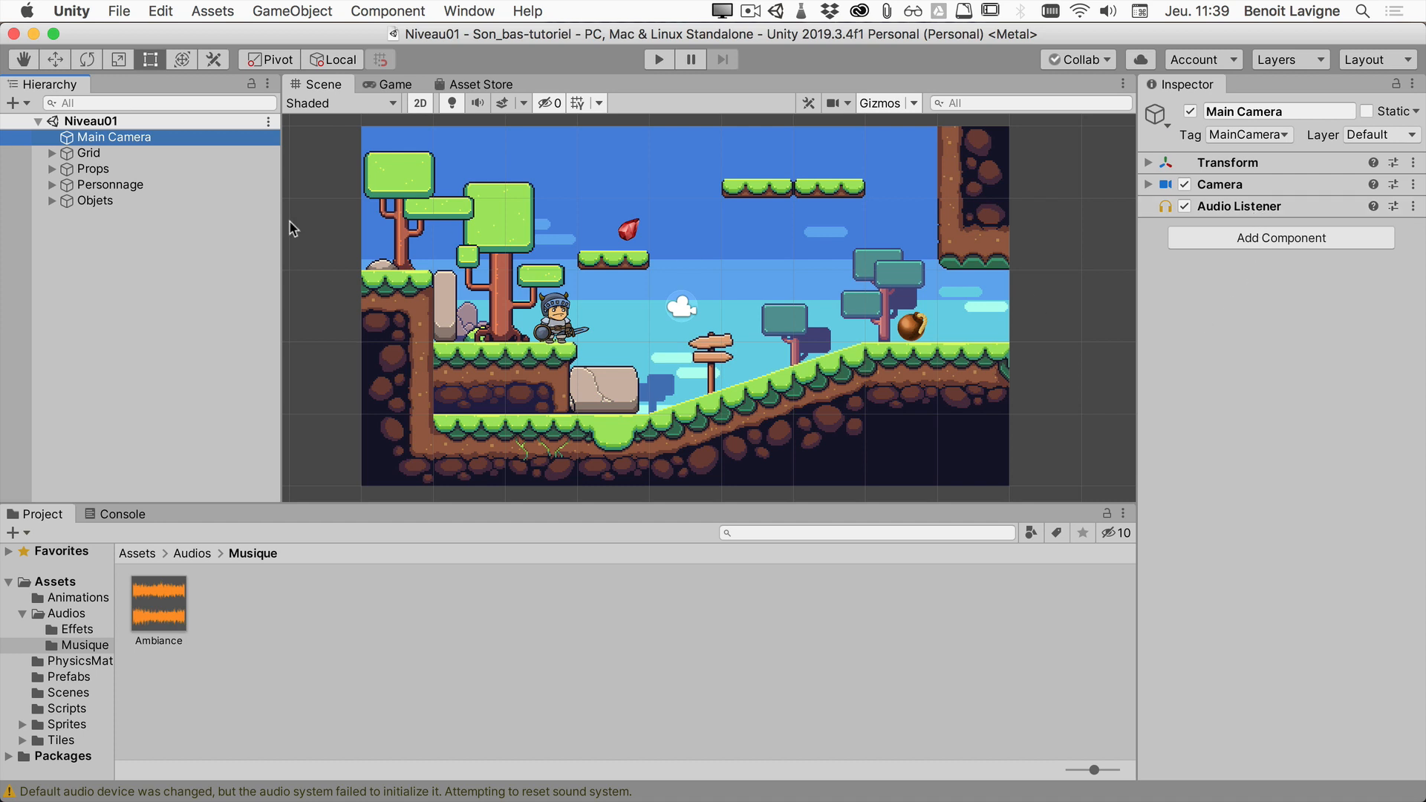
click(73, 238)
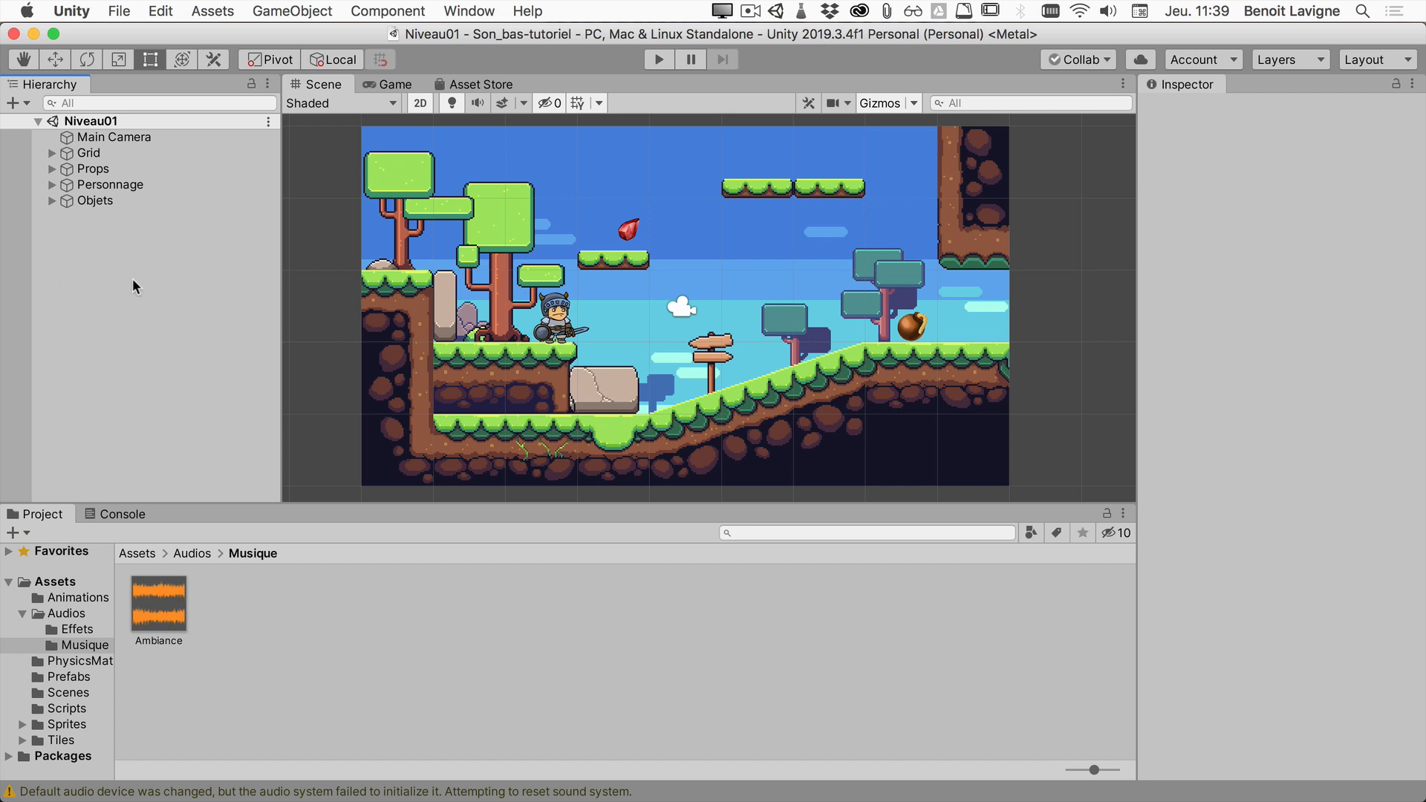
Step: Create an empty object at the root of the Niveau01 scene and name it AudioManager
right_click(102, 254)
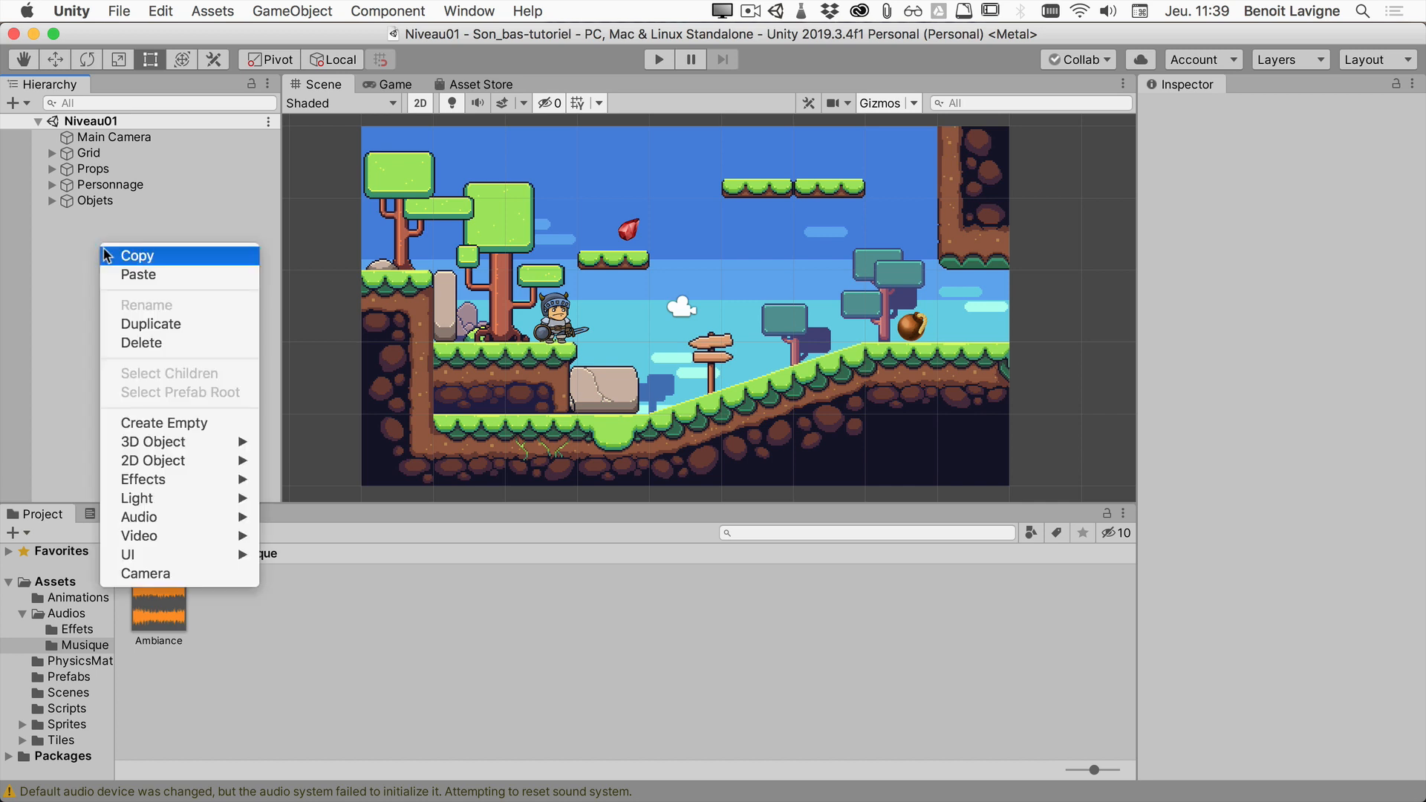
click(164, 425)
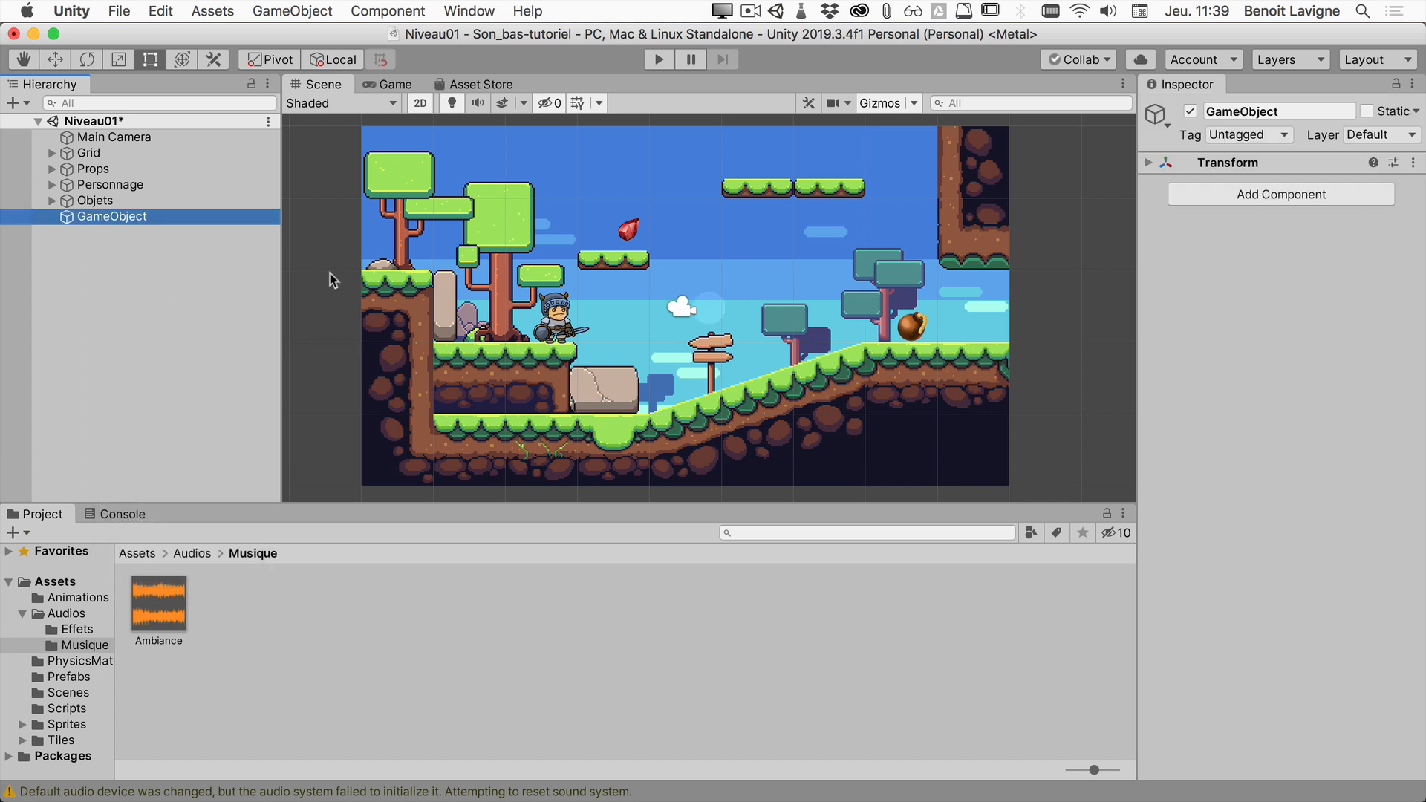
double_click(1250, 111)
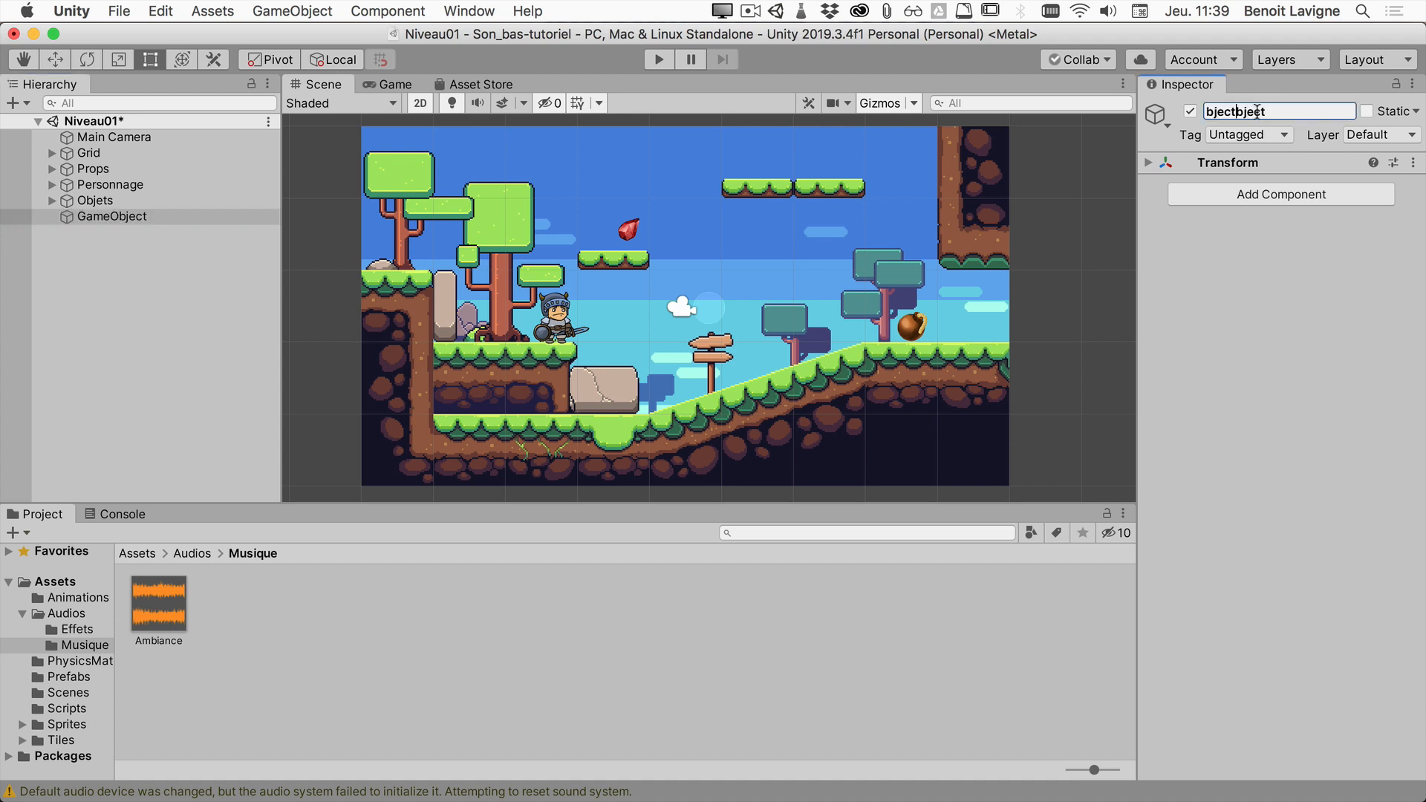
key(super+a)
text(AudioManager)
key(Return)
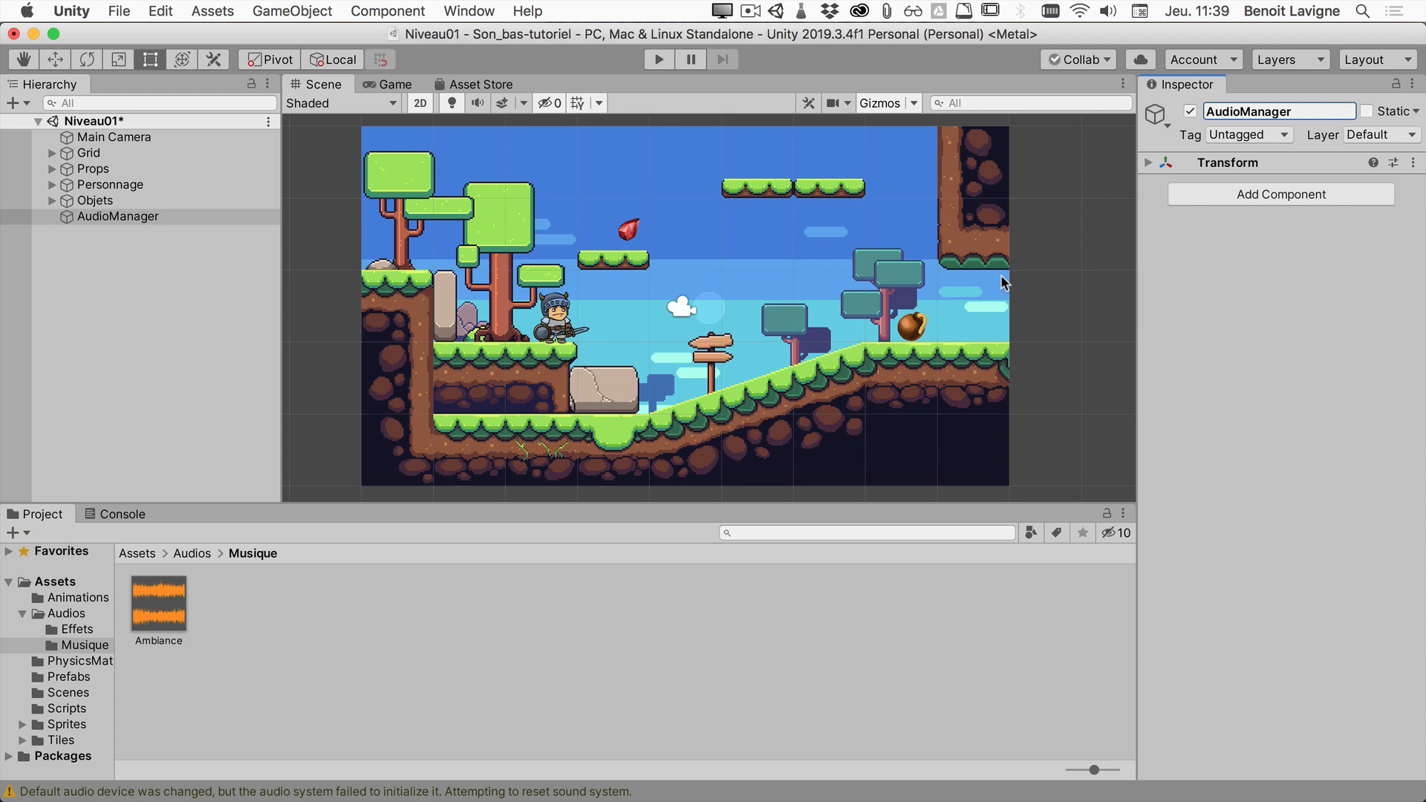
Step: Create an empty child object under AudioManager and name it Ambiance
right_click(91, 220)
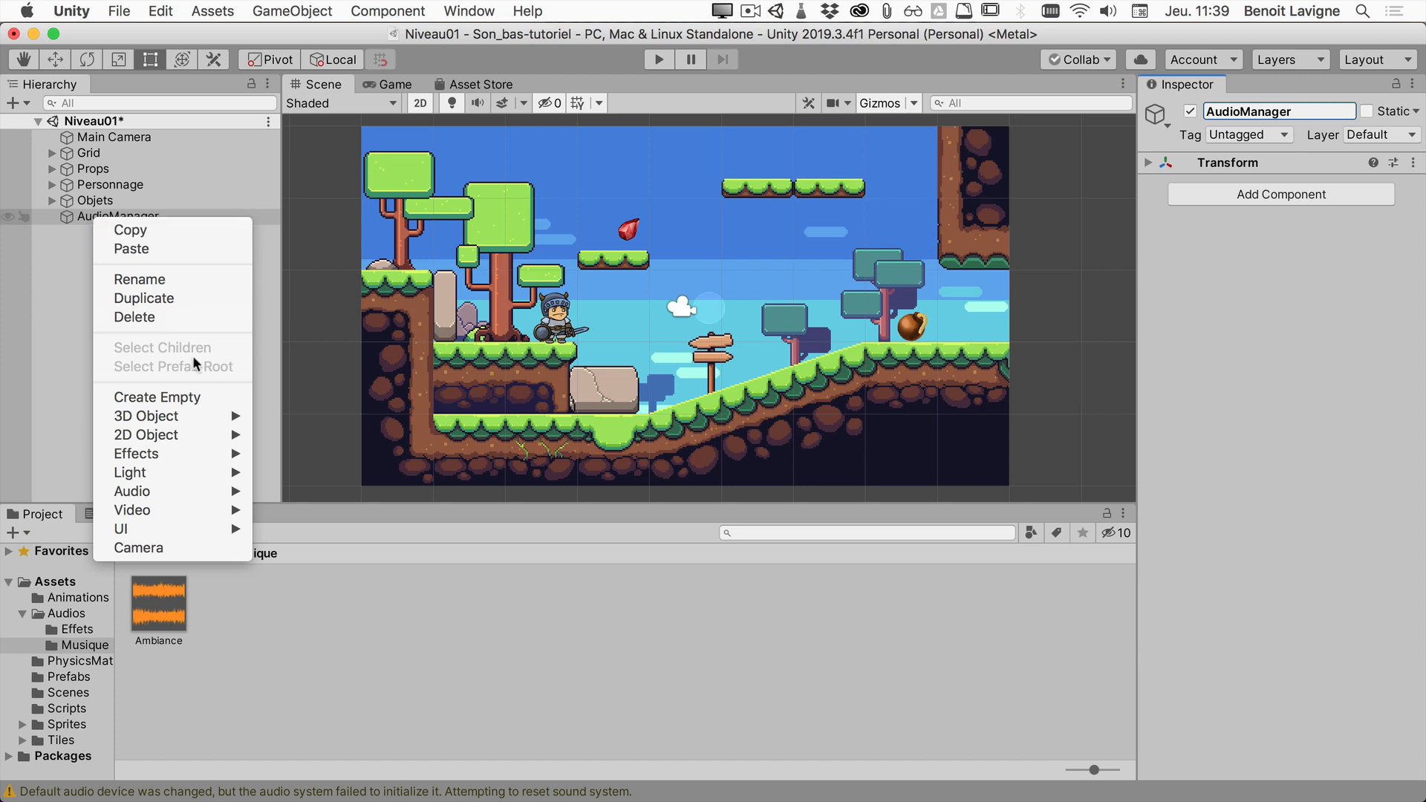
key(Escape)
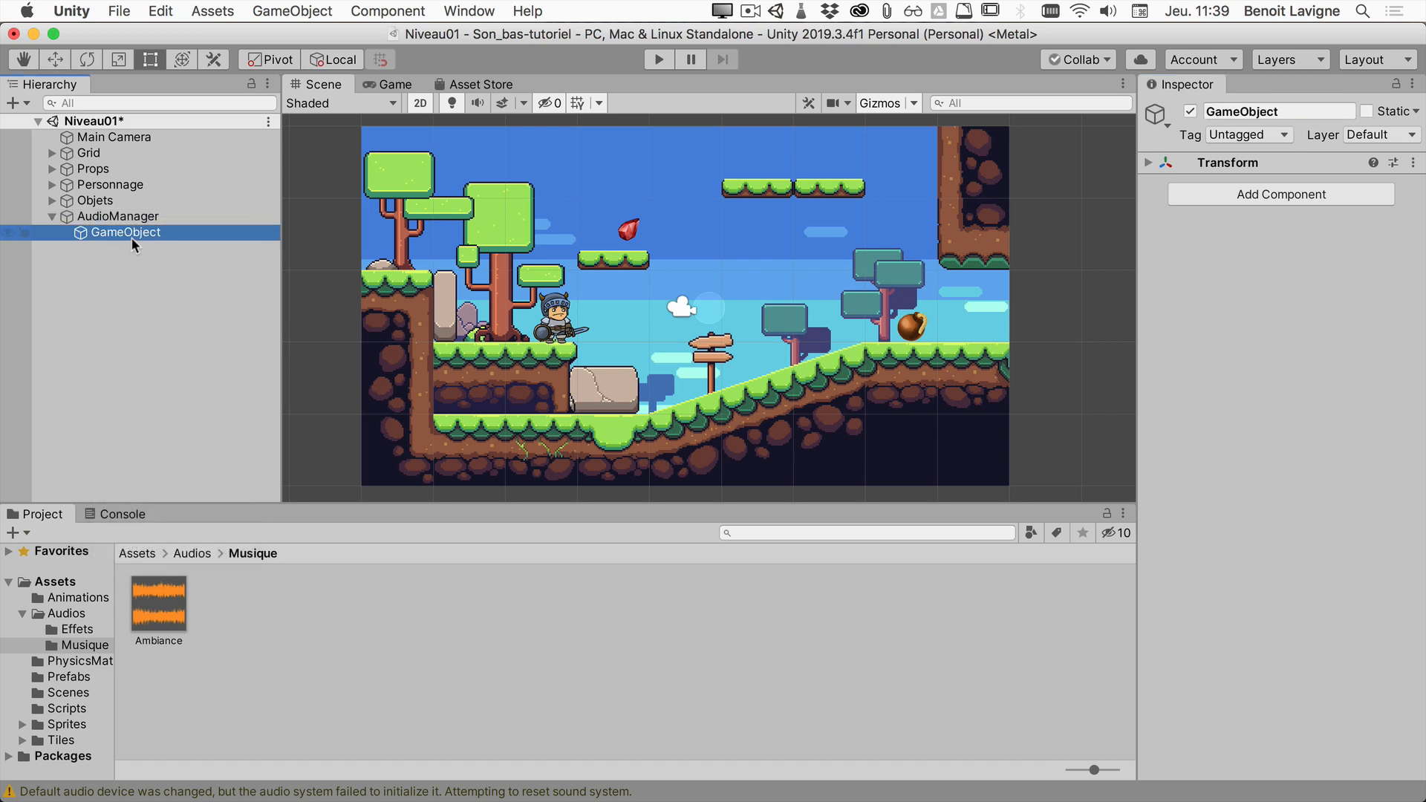
click(1284, 112)
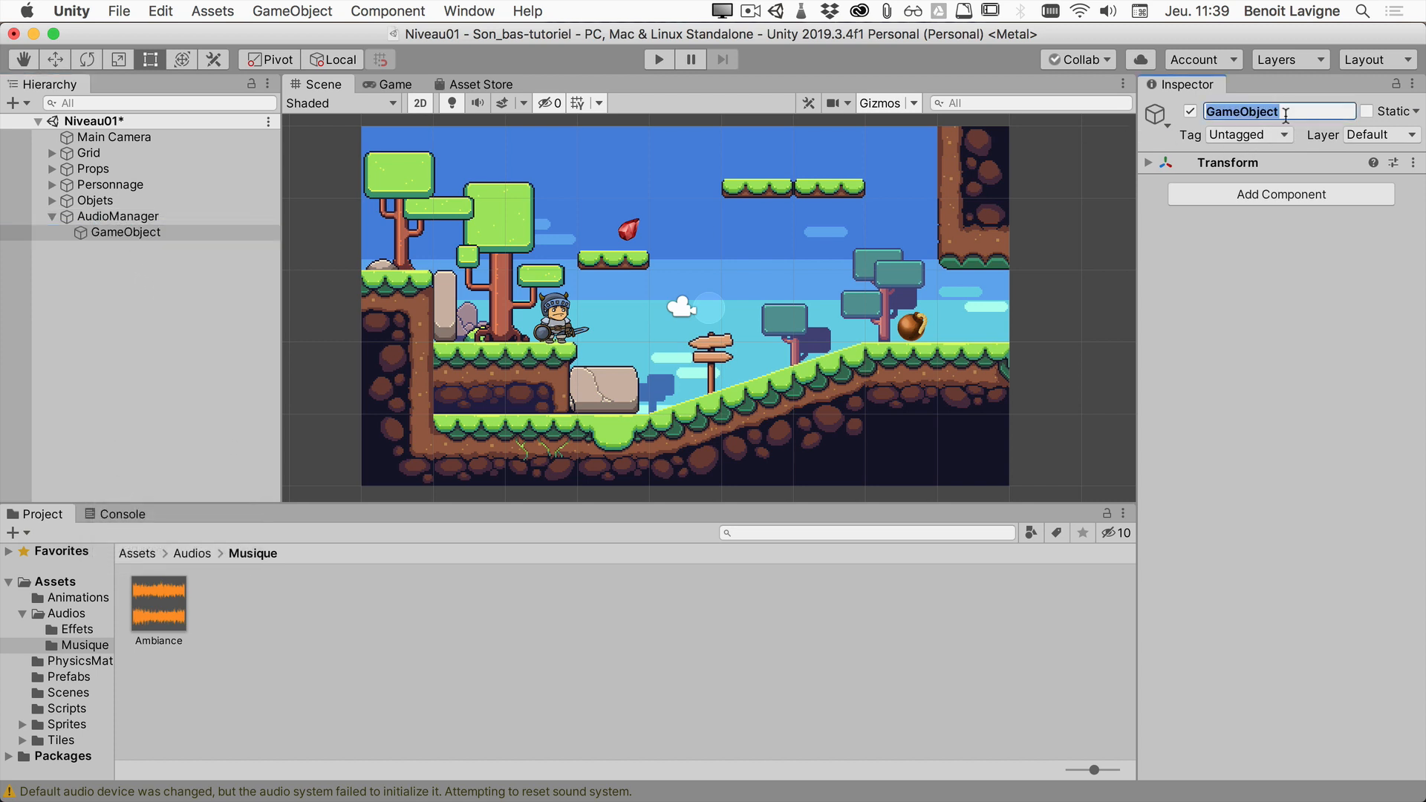
text(Ambiance)
key(Return)
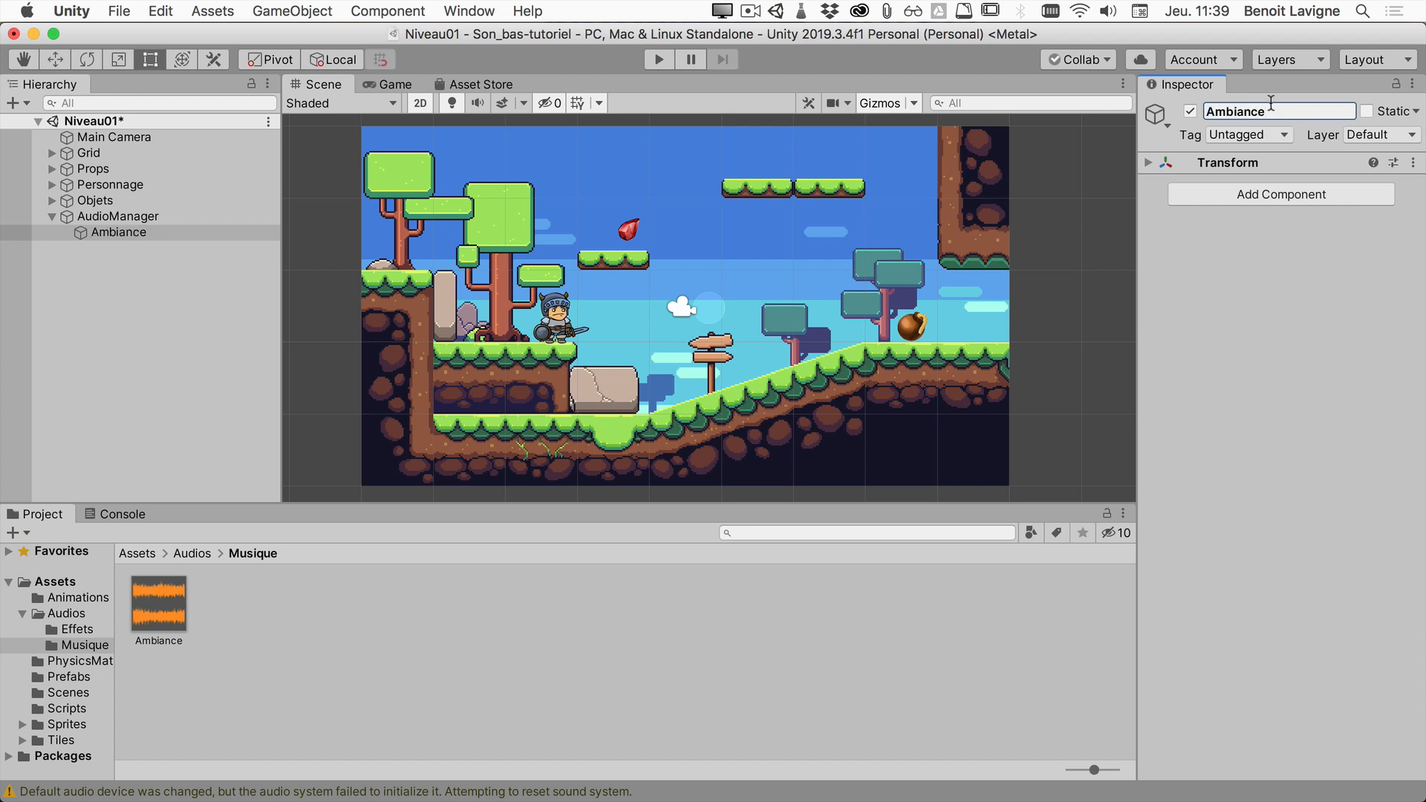
Step: Add an Audio Source component to the Ambiance object under AudioManager
click(127, 231)
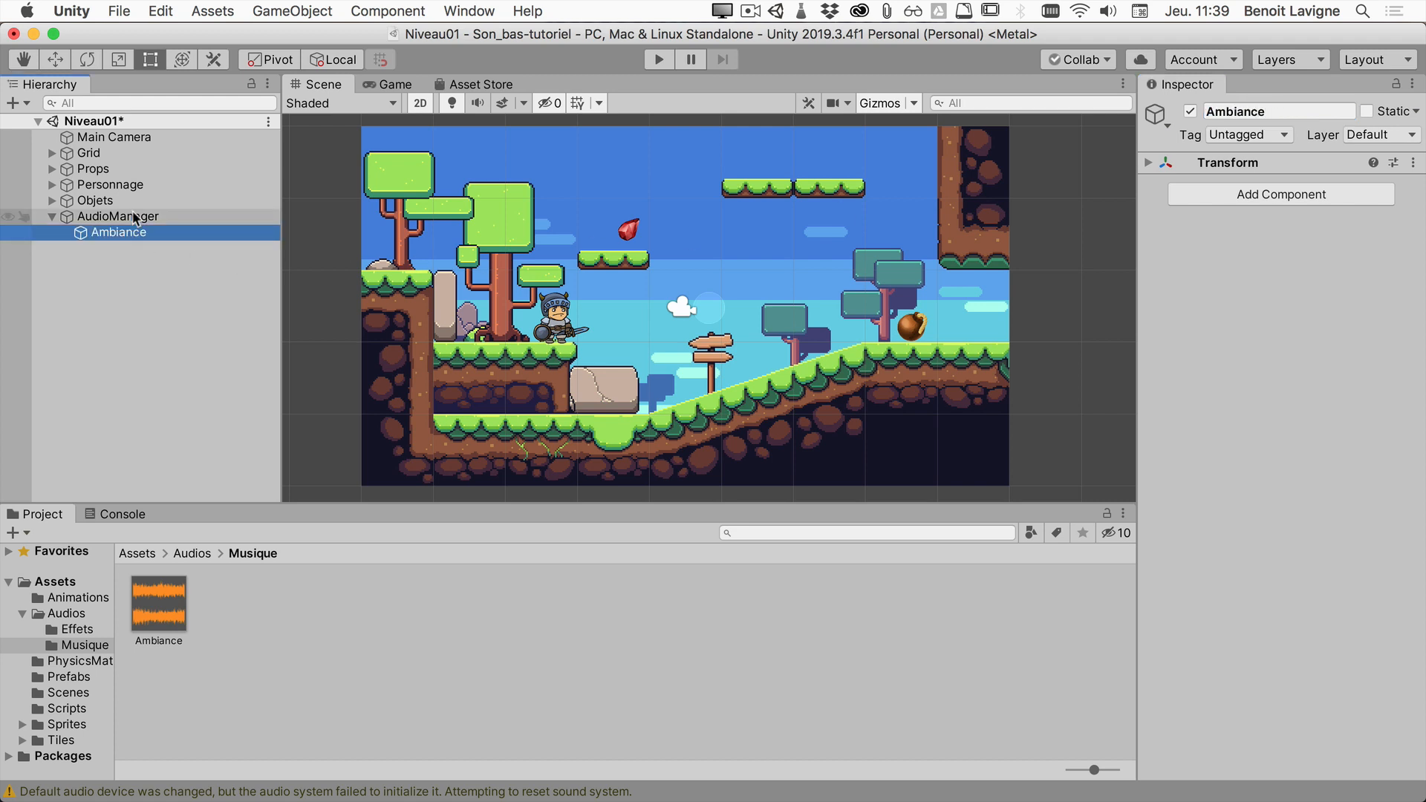
click(131, 215)
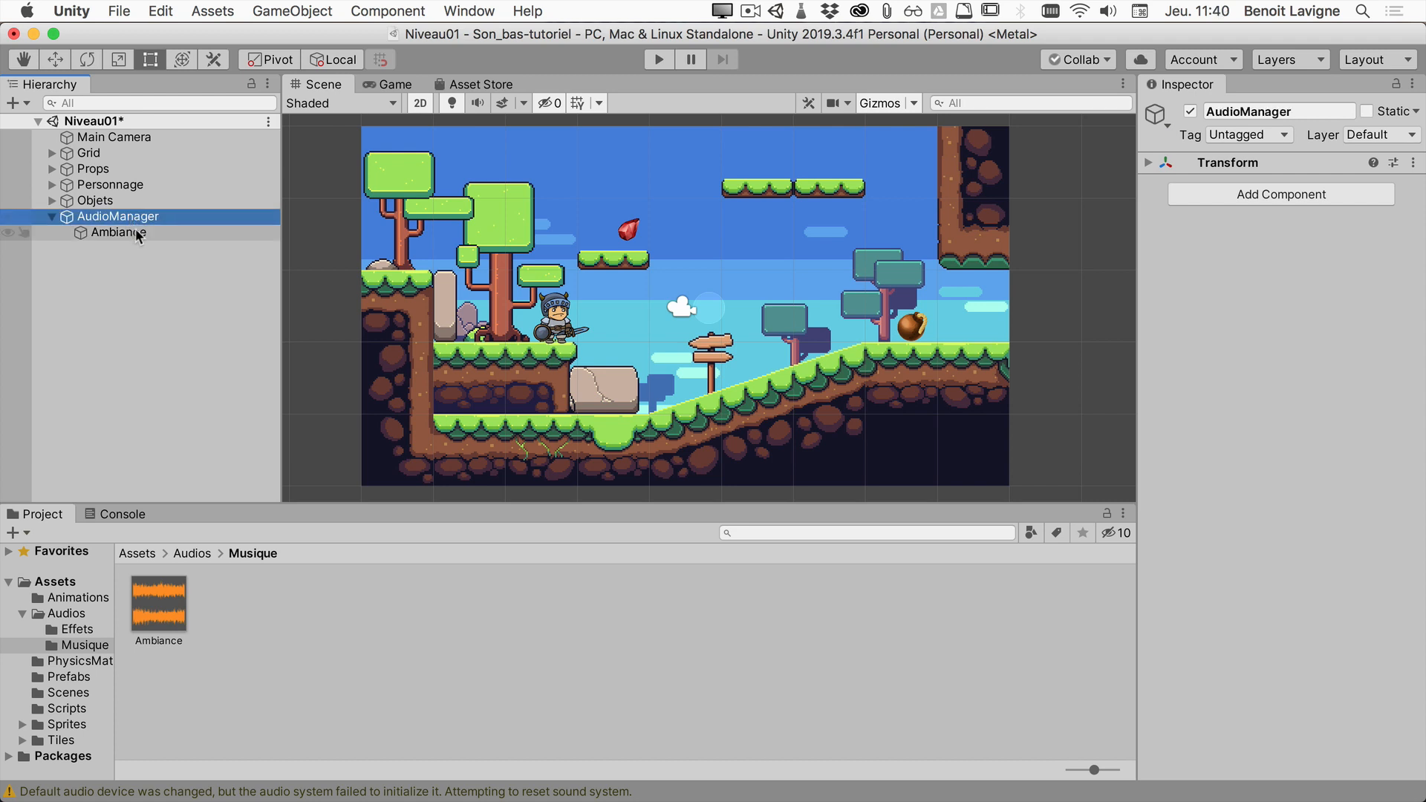
click(136, 232)
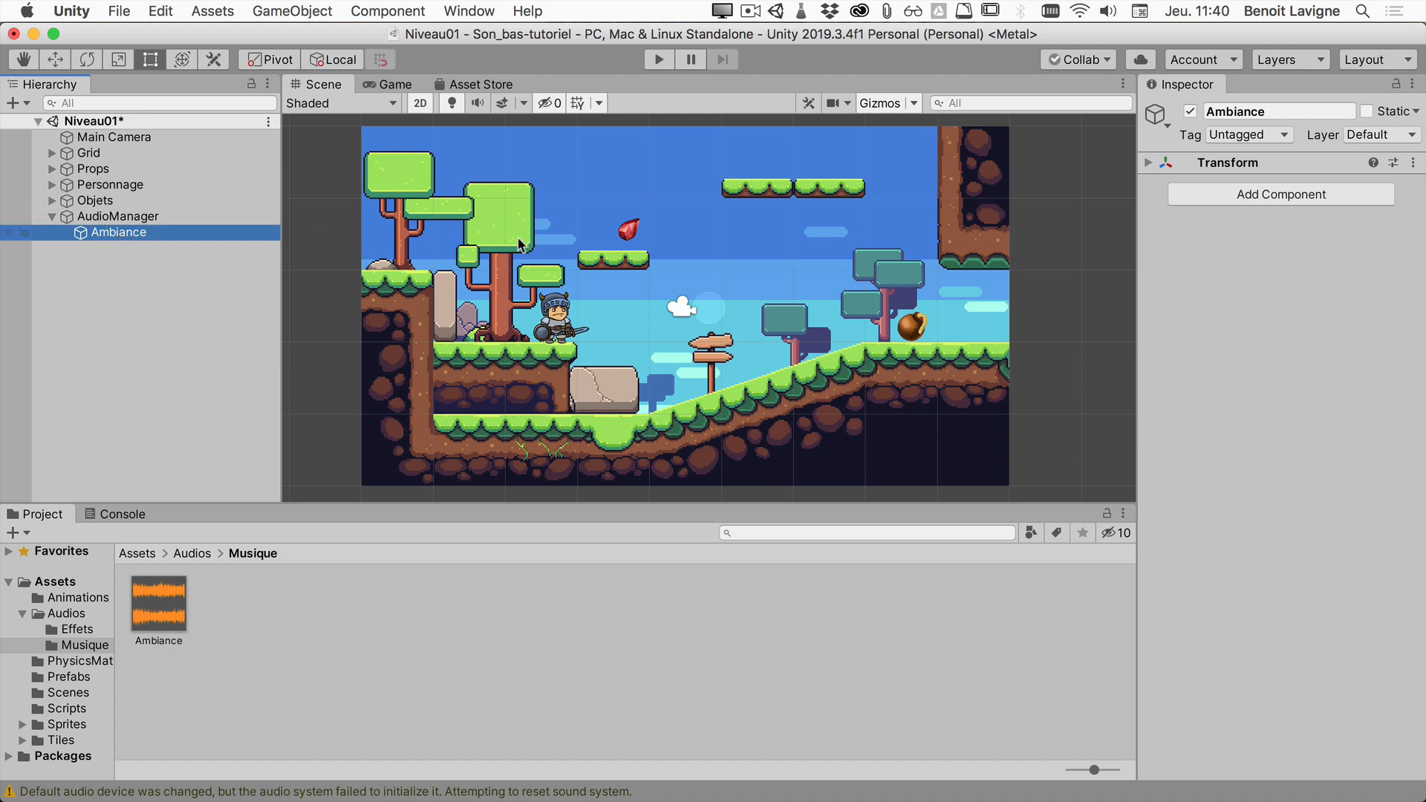
click(1249, 194)
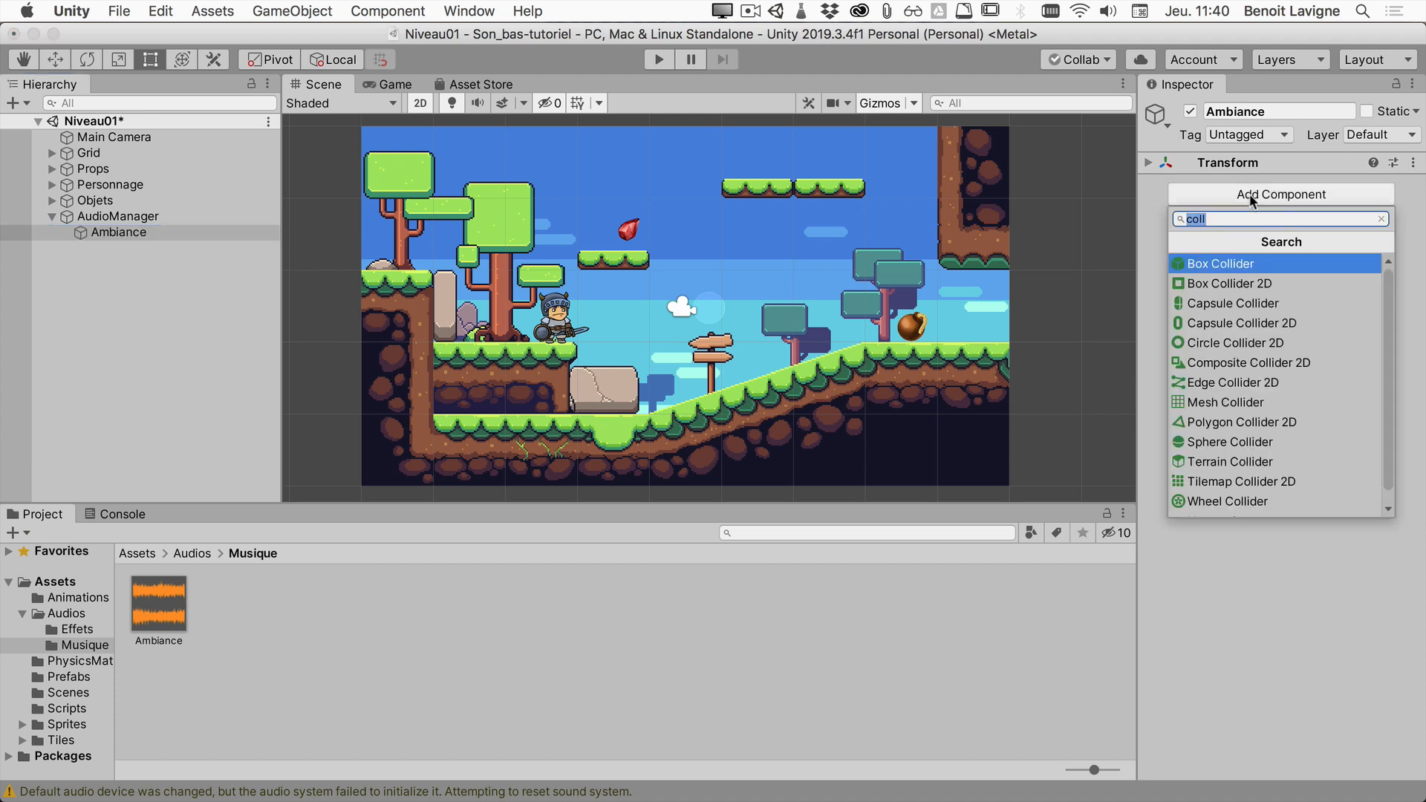
key(BackSpace)
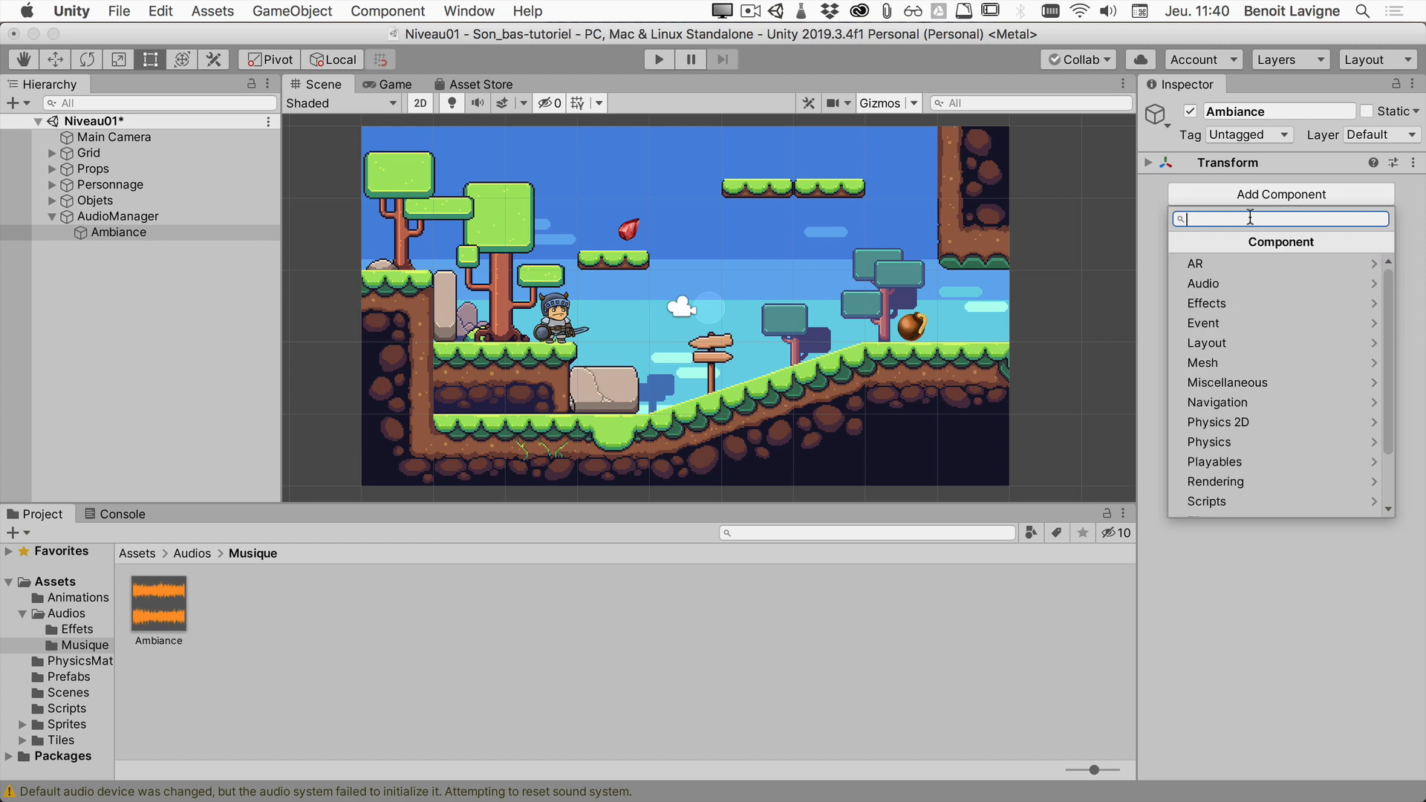
text(au)
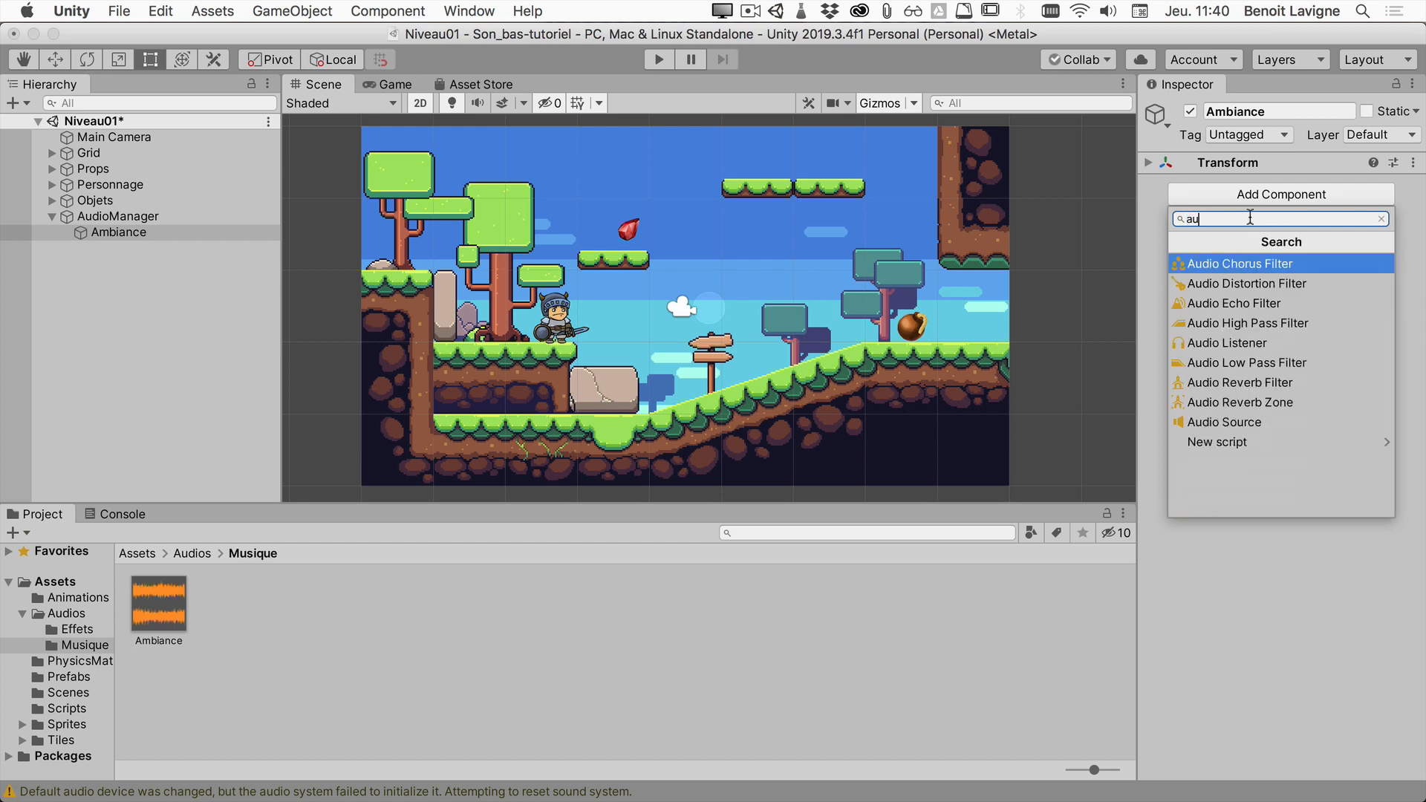
text(dio)
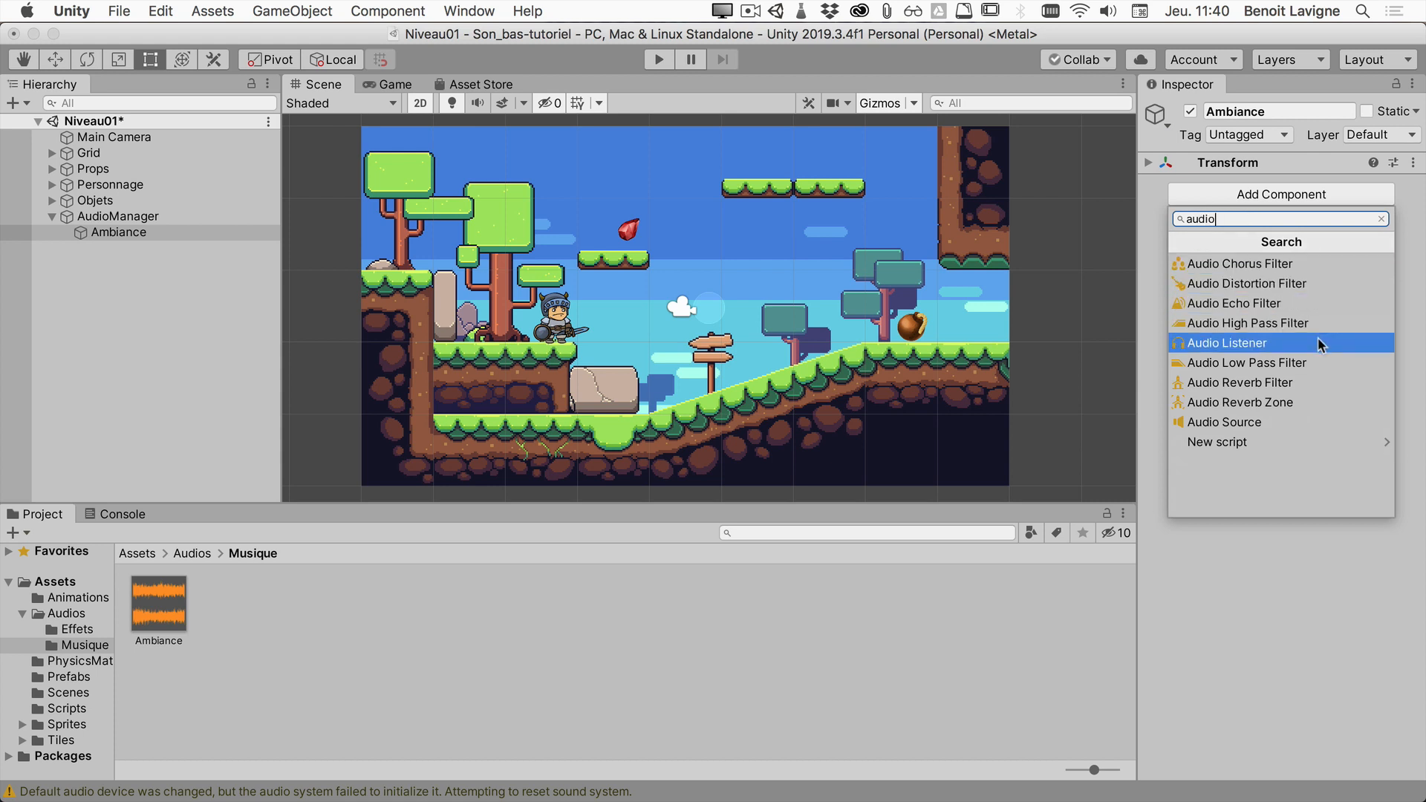
click(1290, 422)
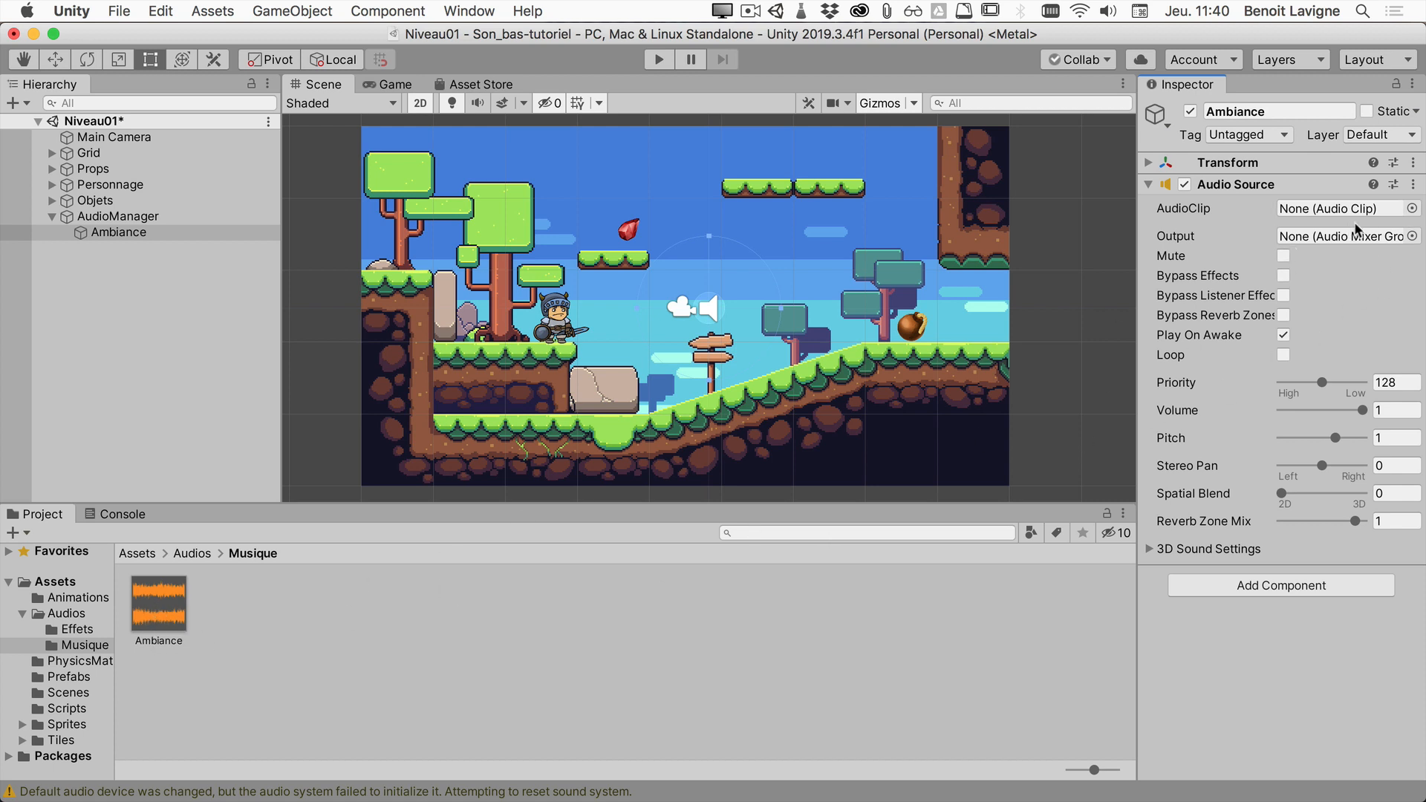
Step: Assign the Ambiance music file as the AudioClip of the Ambiance object's Audio Source
click(1412, 210)
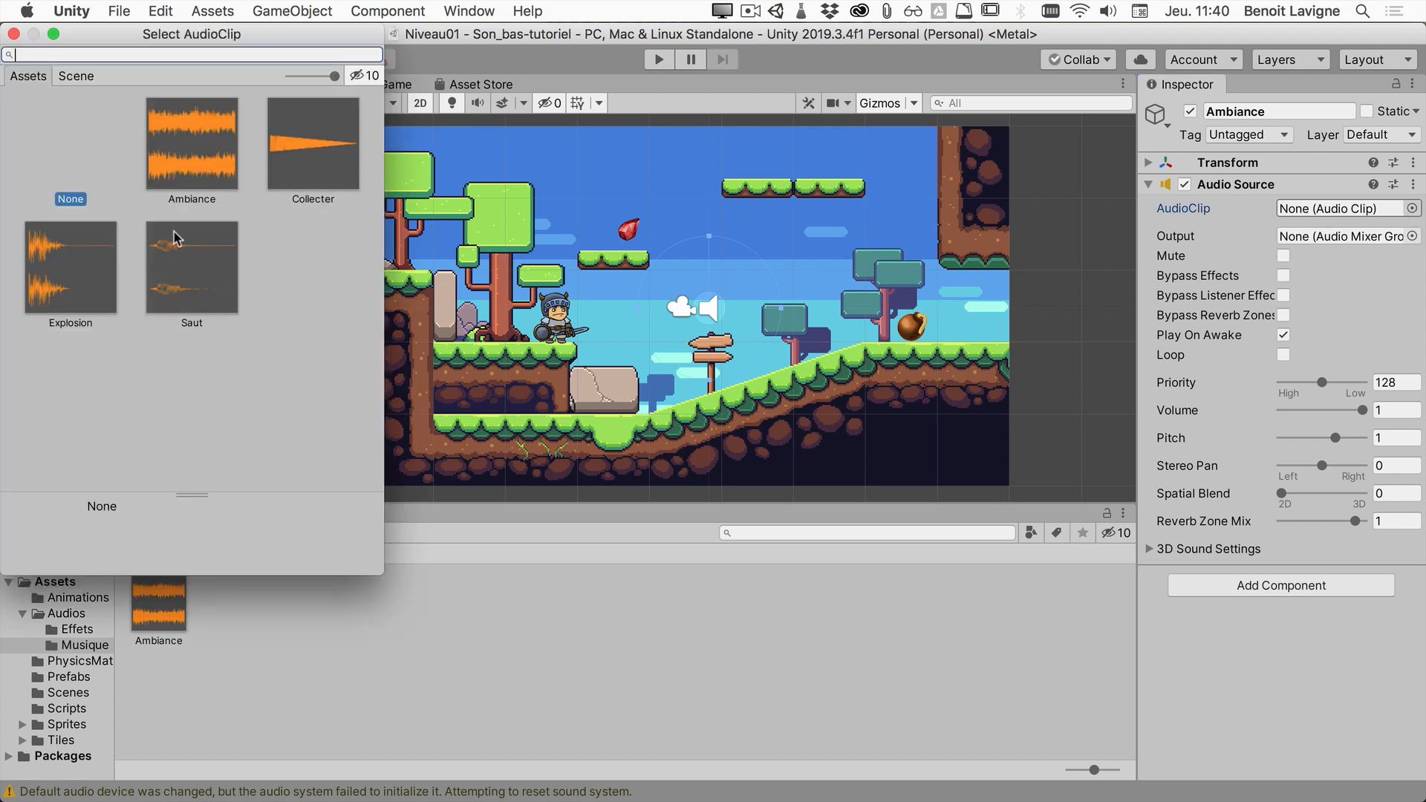
click(13, 34)
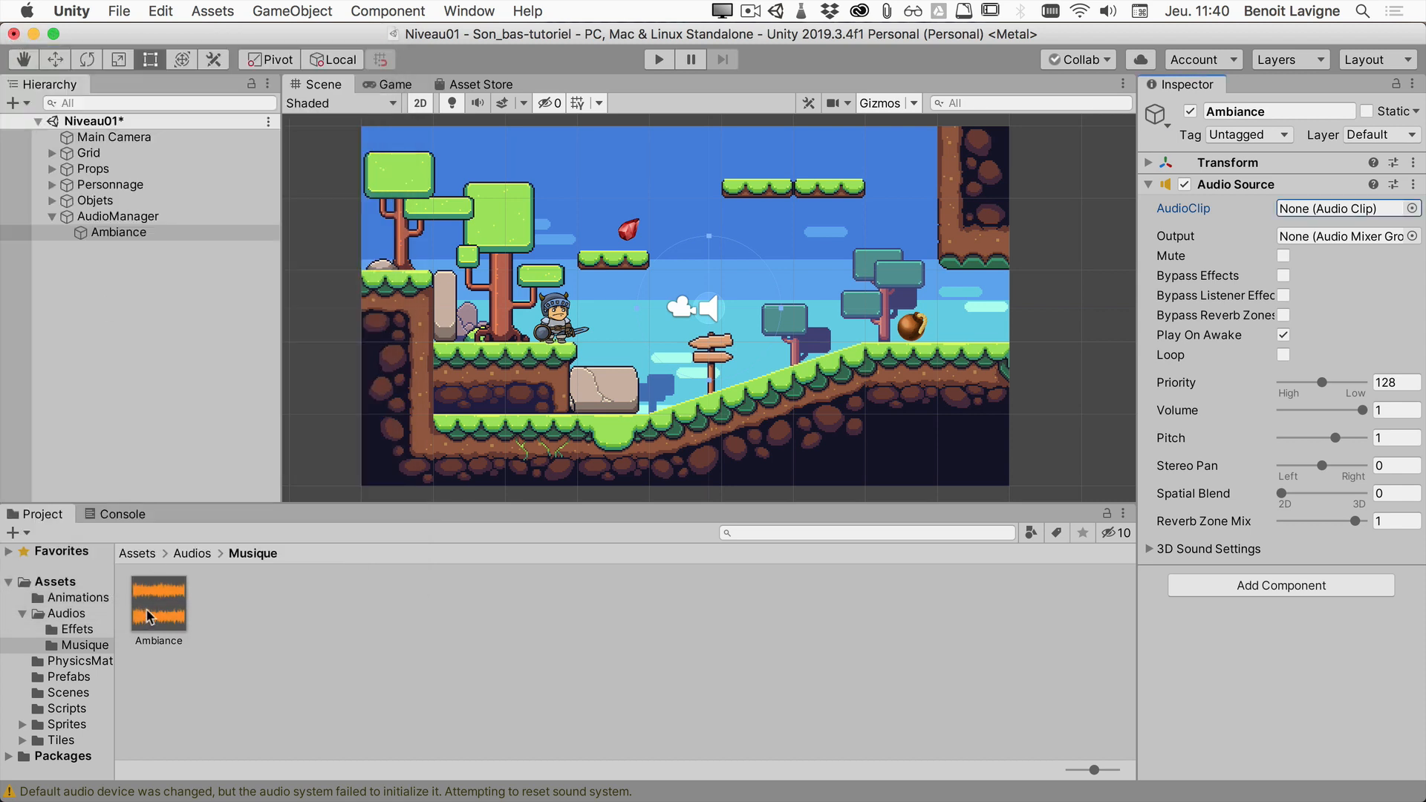
drag(156, 609, 1310, 210)
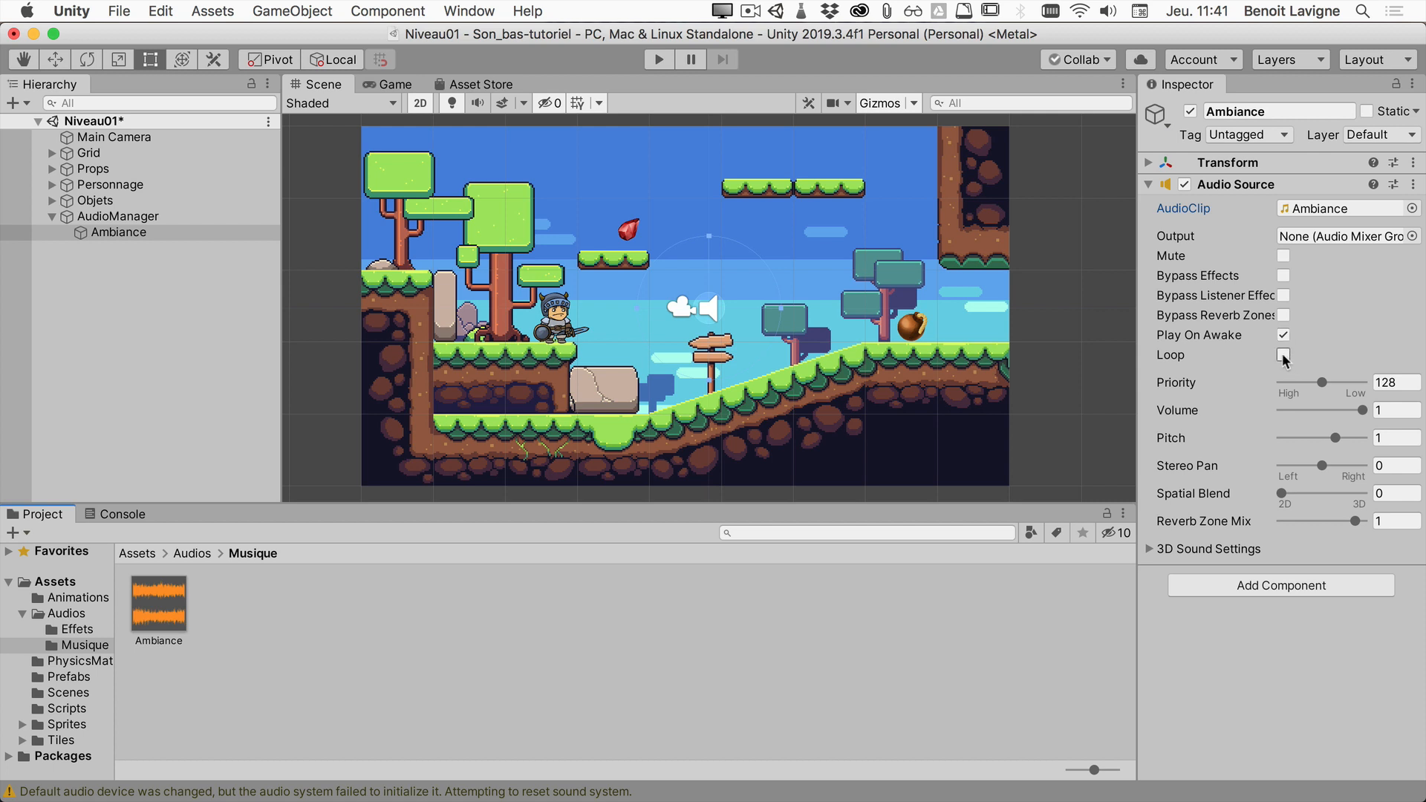
Step: Enable Loop on the Ambiance Audio Source and set its volume to 0.2
click(1284, 356)
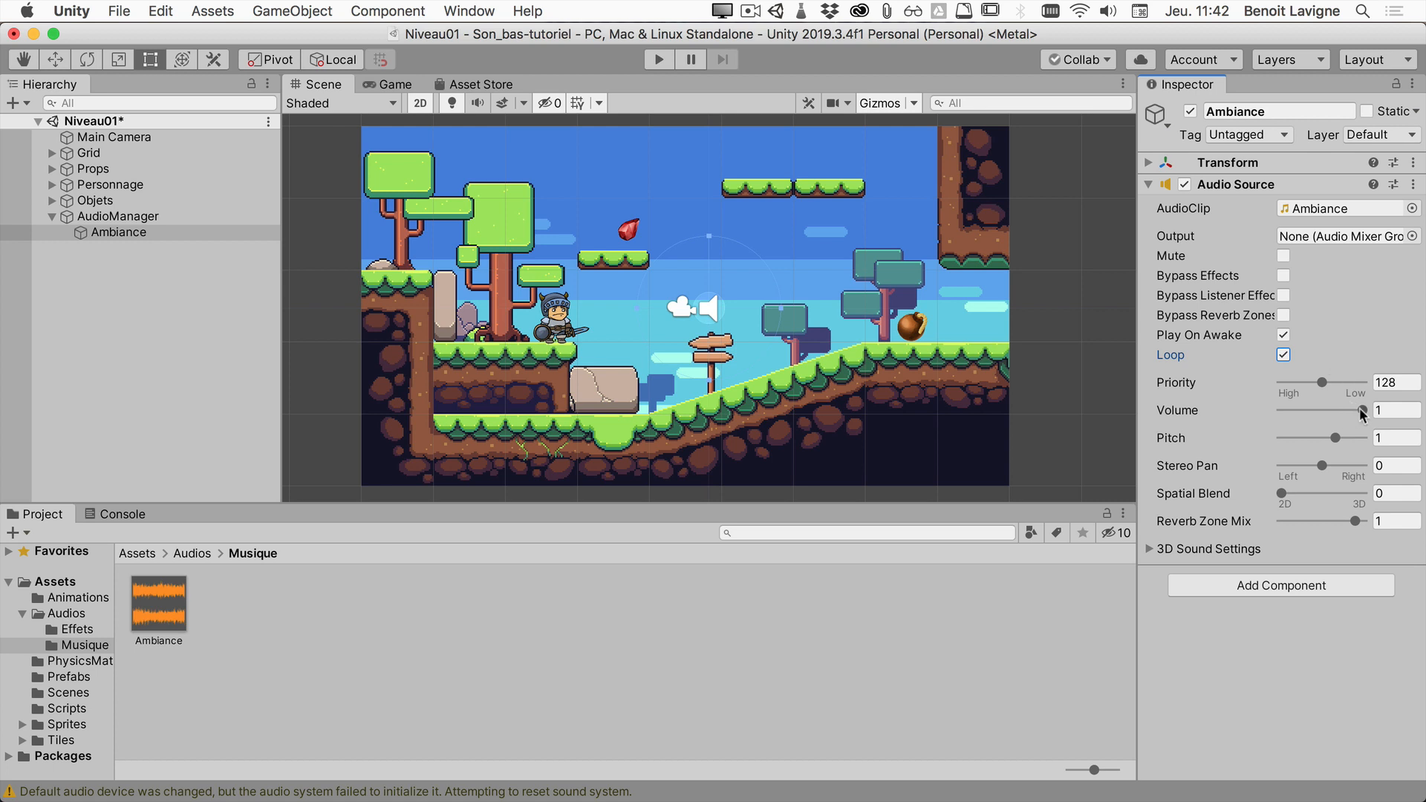
drag(1361, 412, 1300, 412)
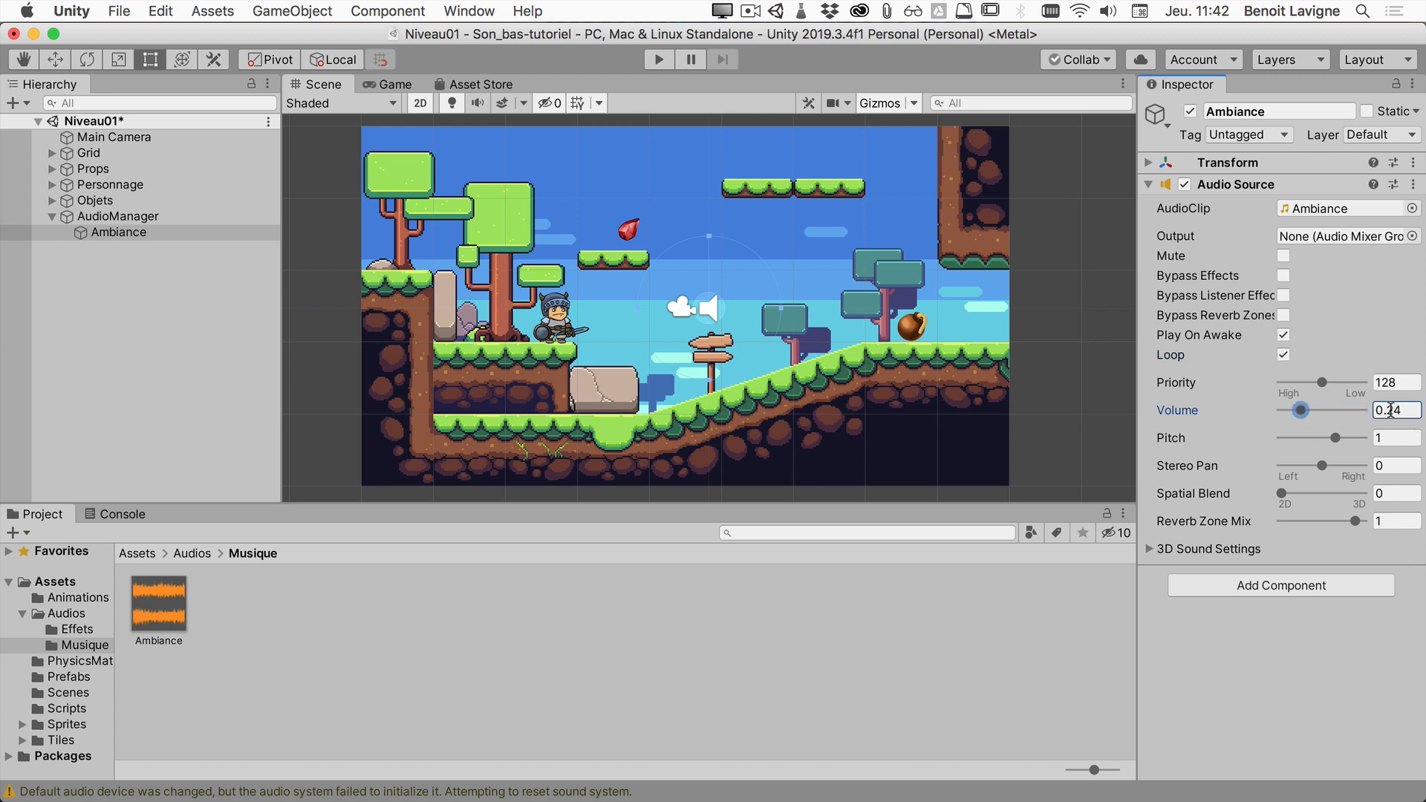
drag(1403, 410, 1391, 413)
text(0)
Step: Play-test the level with the ambient music, moving the character and making it jump, and stop the game
click(660, 60)
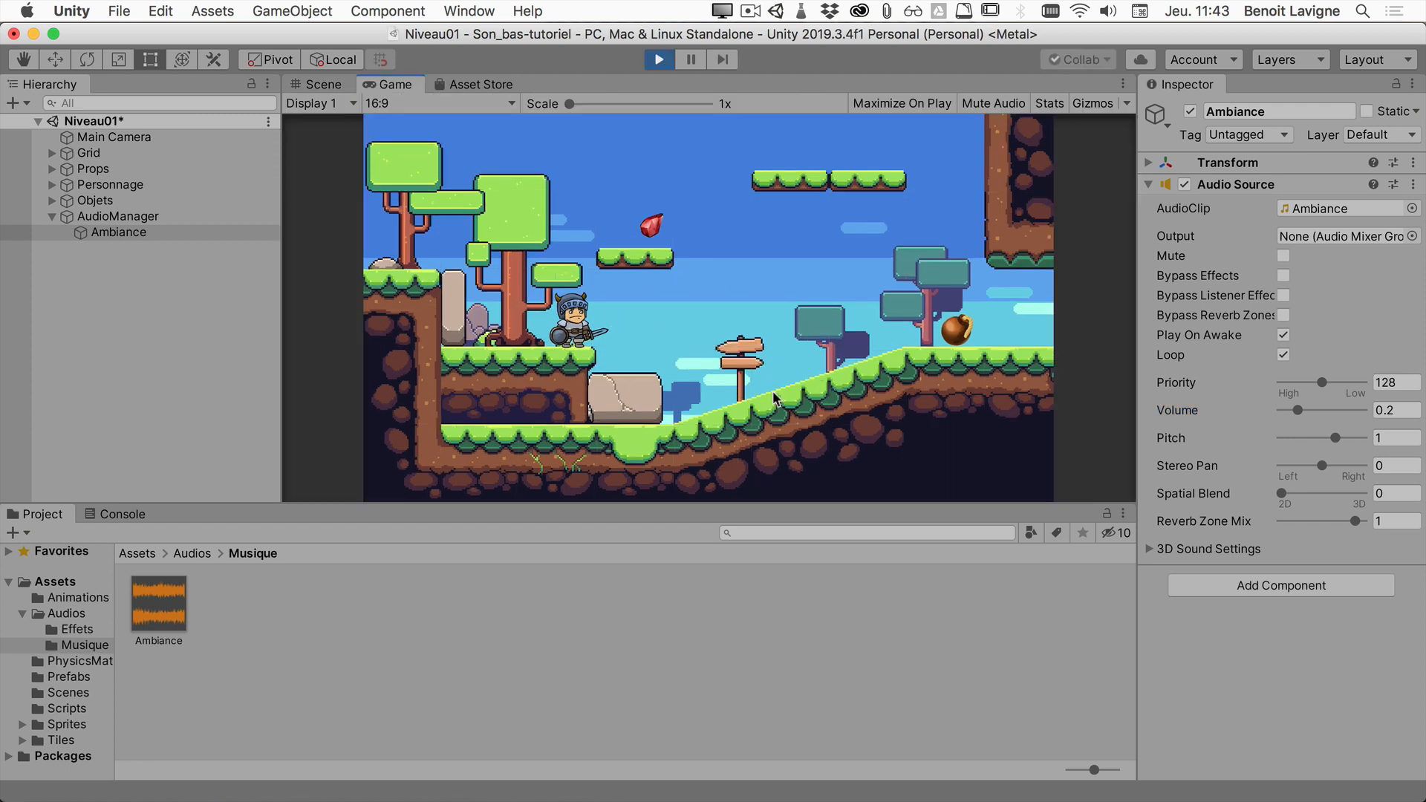
key(Left)
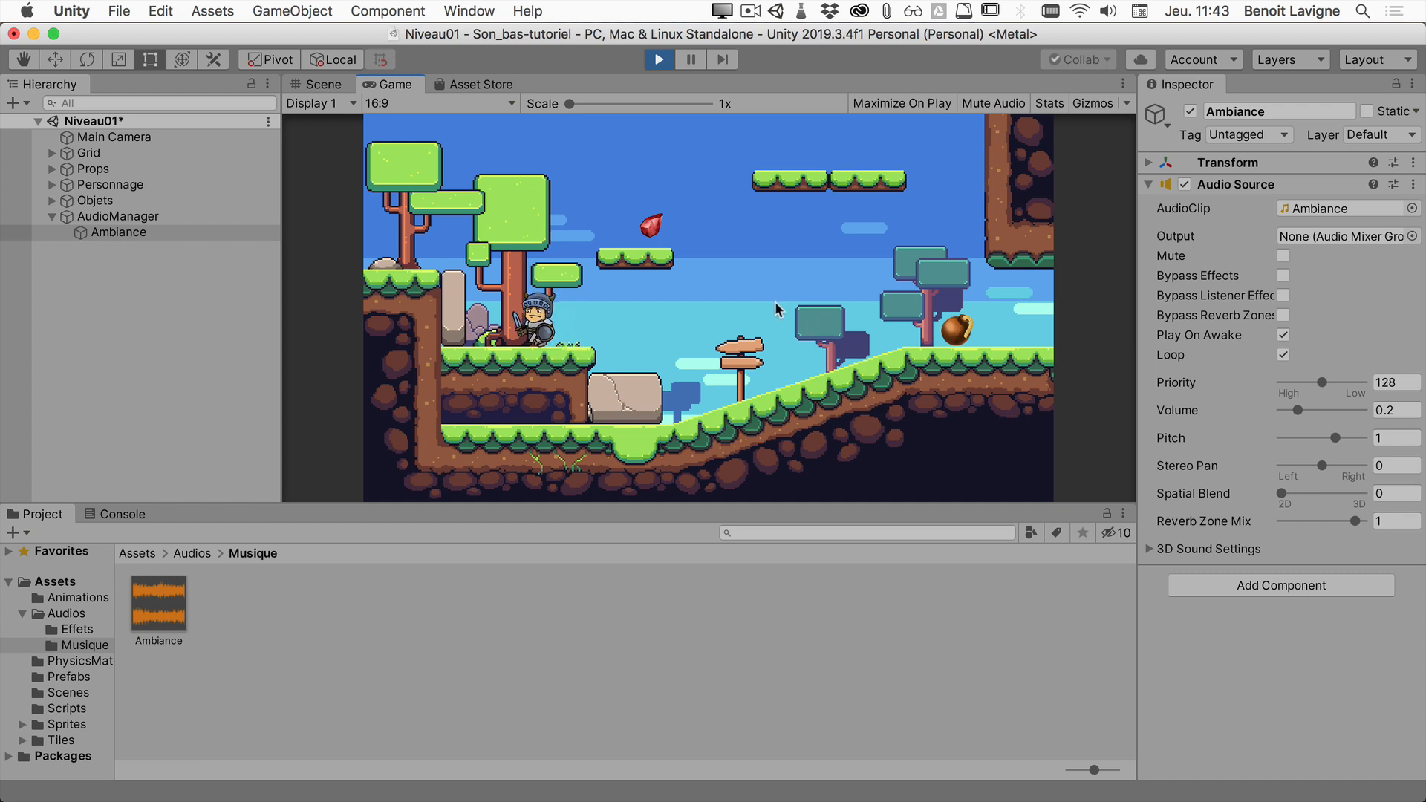
key(space)
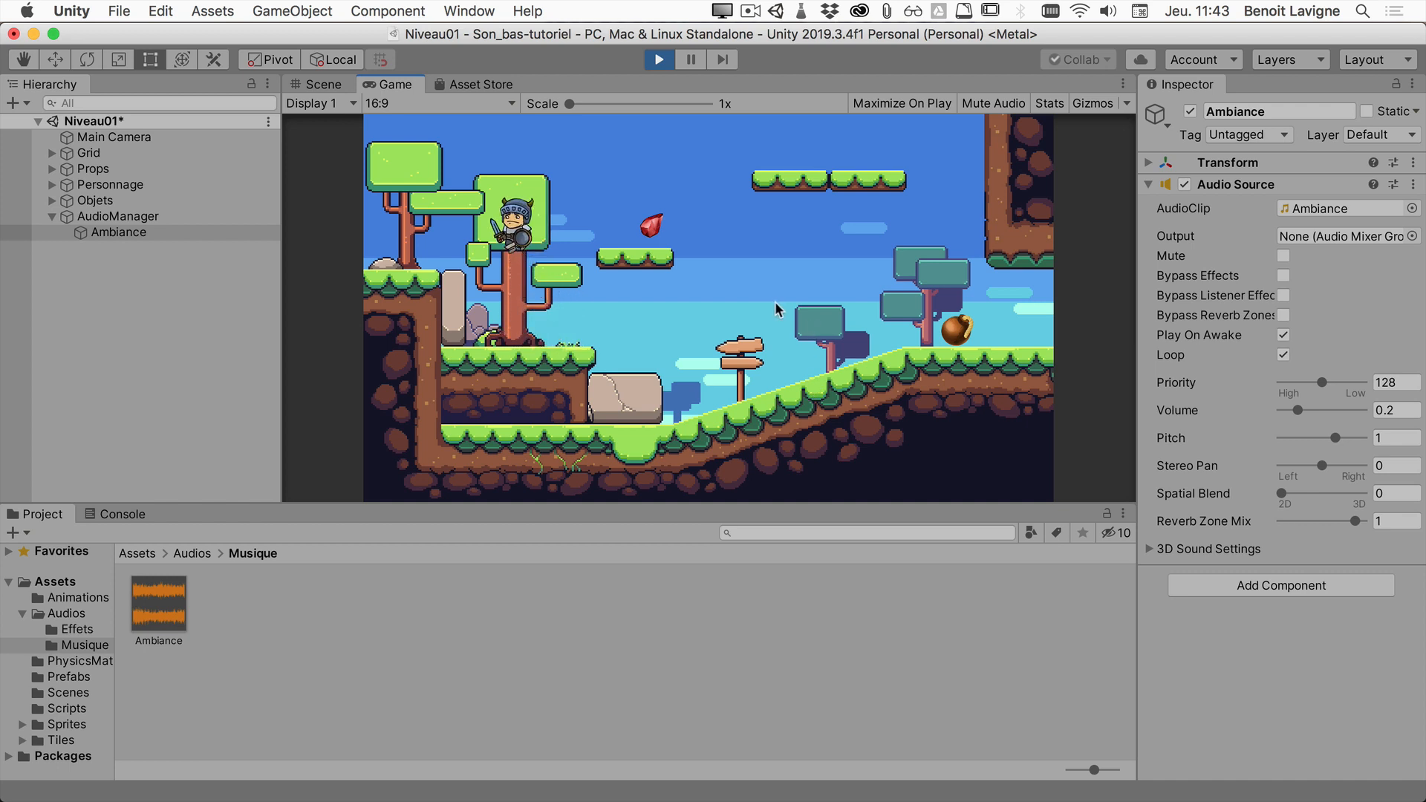
key(Left)
key(space)
key(Right)
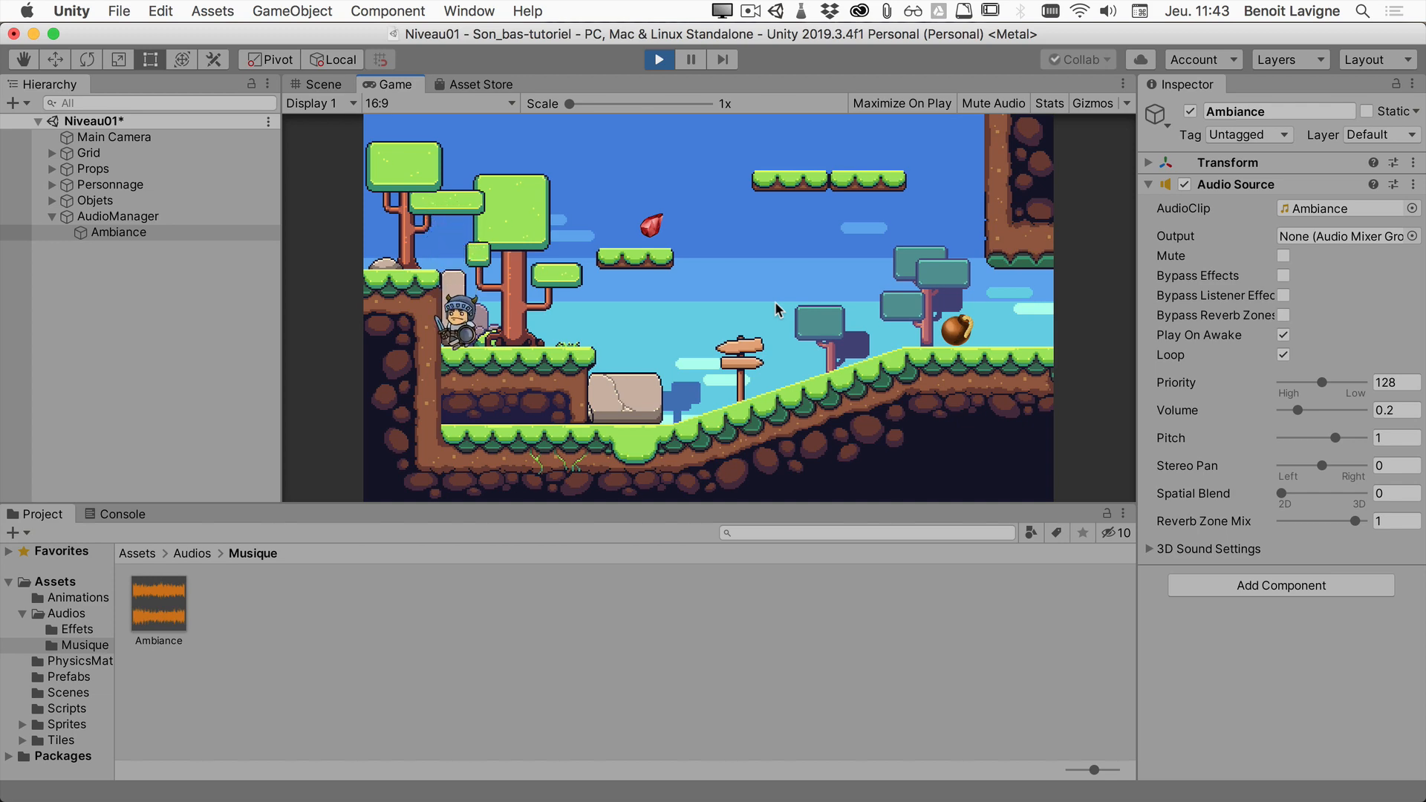
key(space)
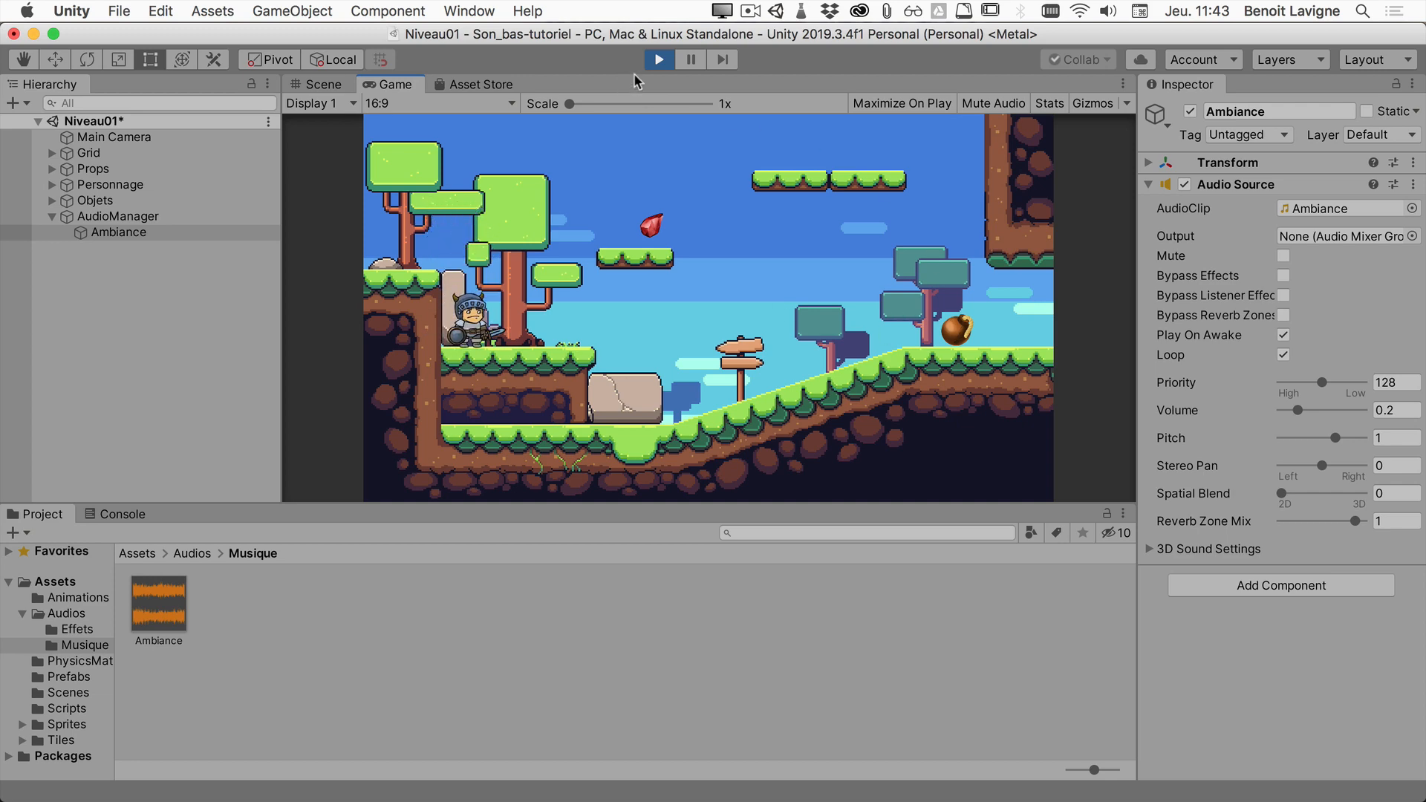
click(658, 63)
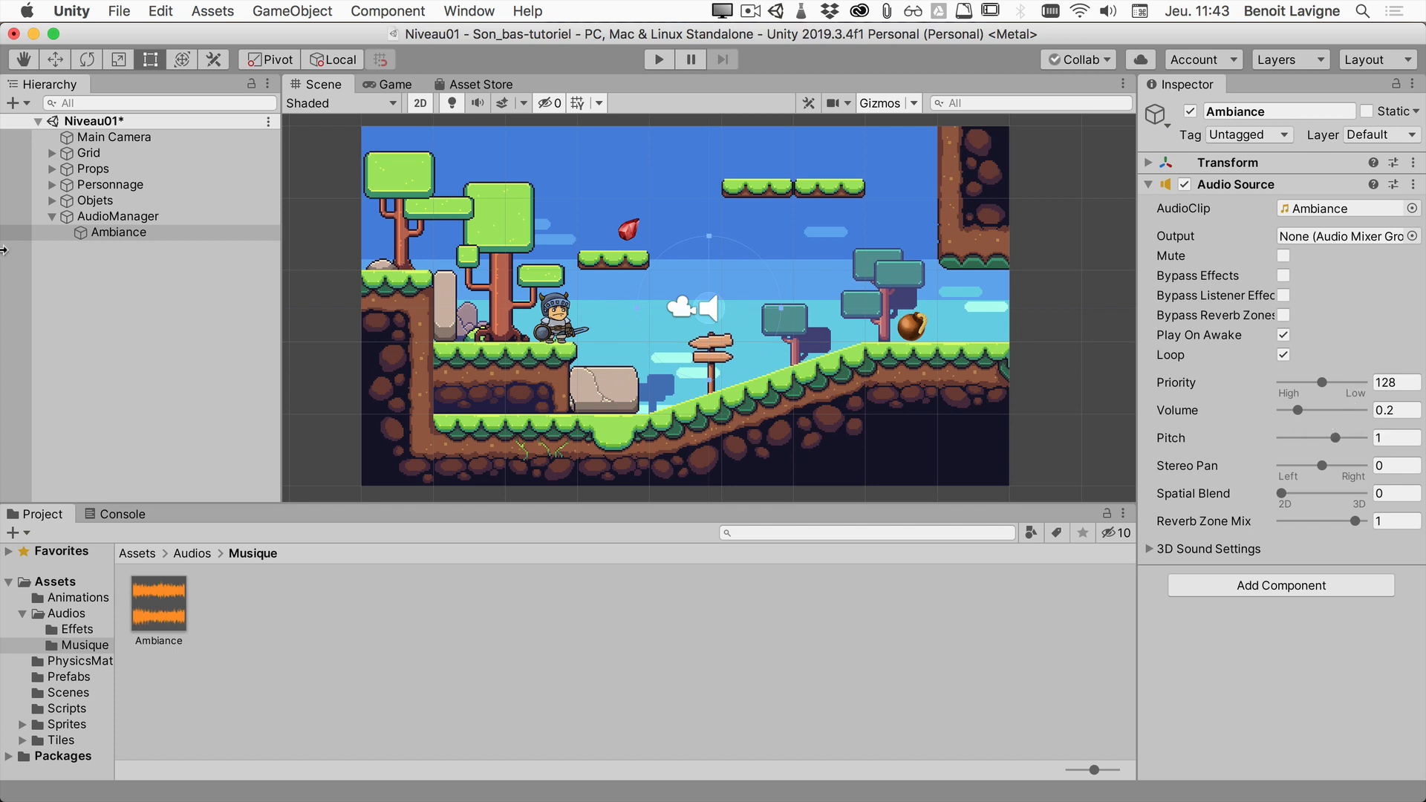
Step: Move the AudioManager object out of the level, past its left edge, and raise it to about the height of the treetops
click(141, 216)
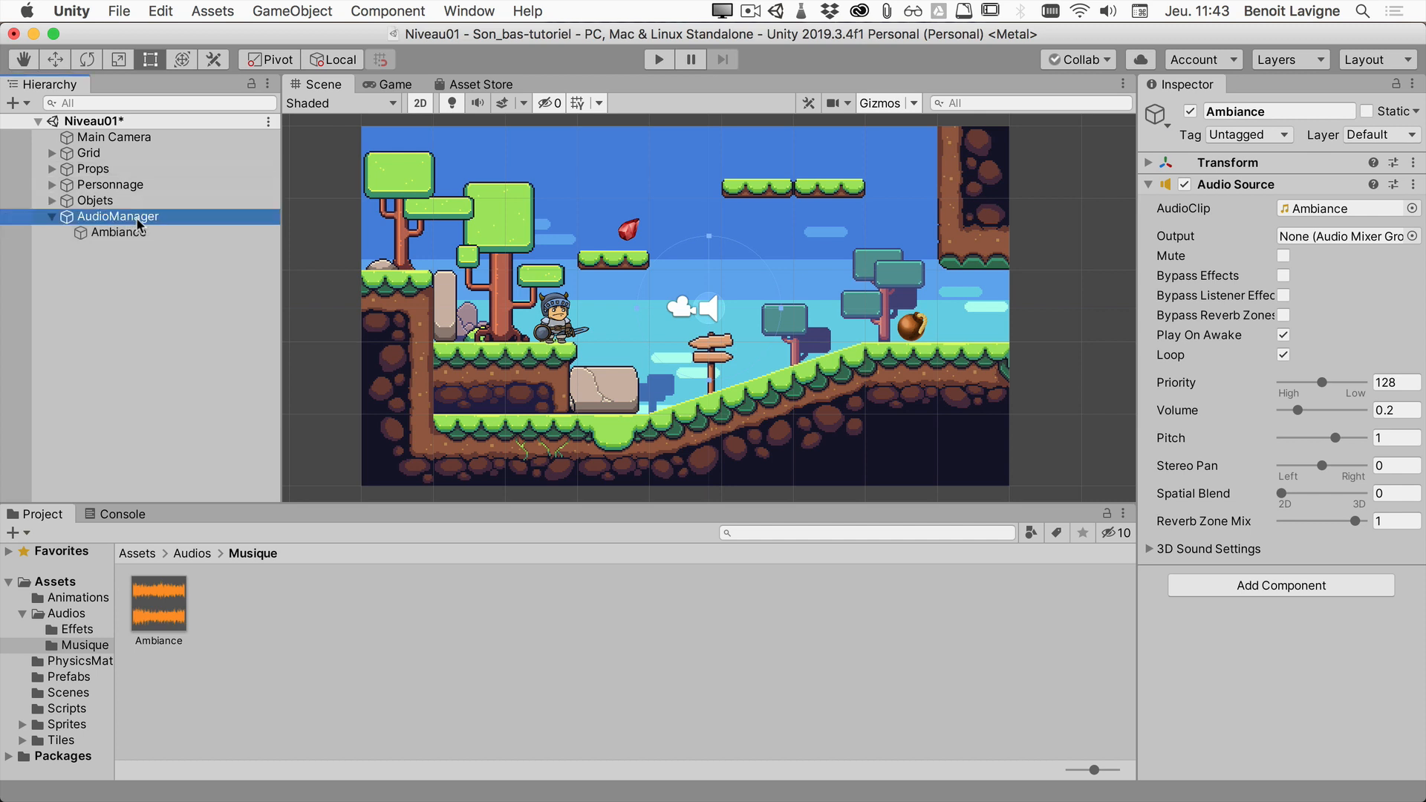
scroll(654, 342, down, 2)
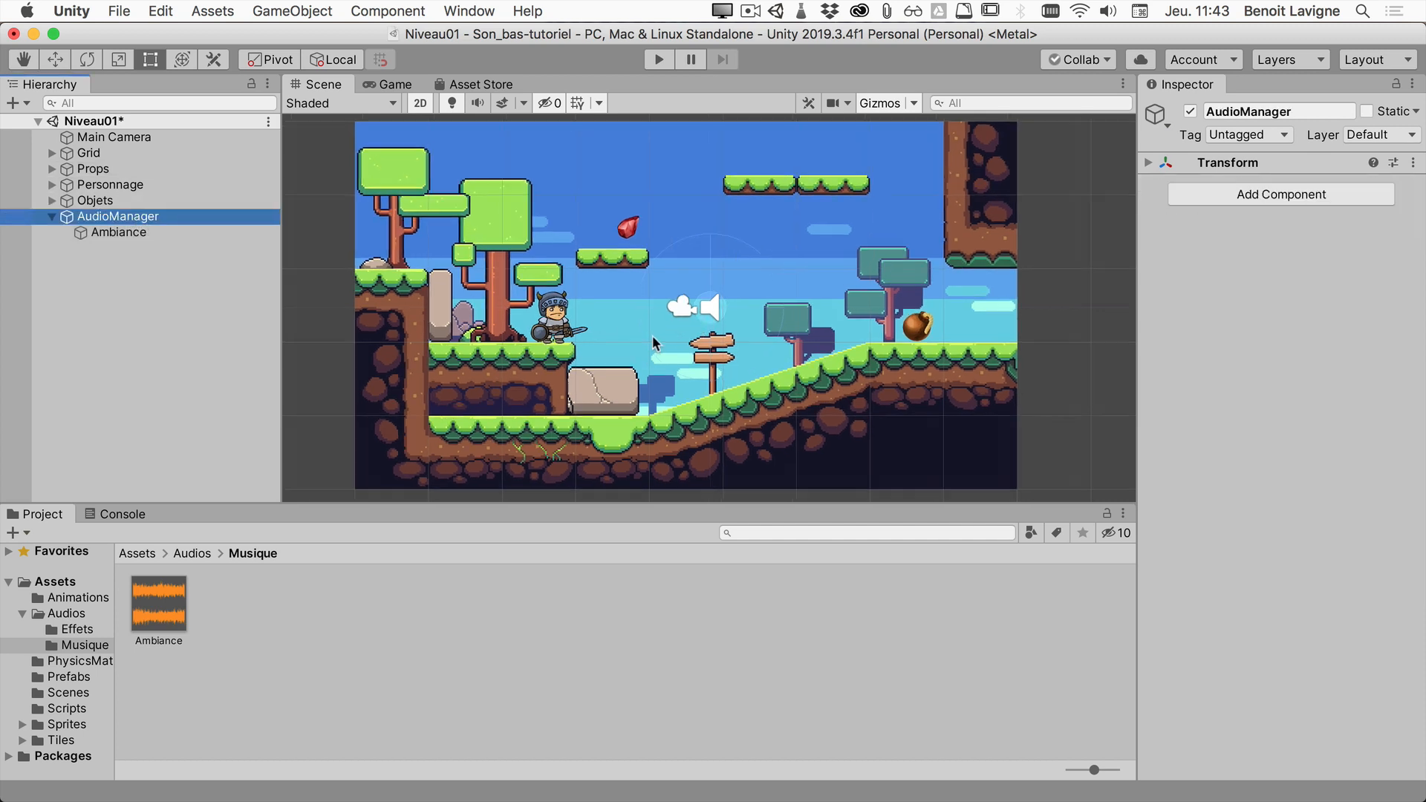
scroll(654, 341, down, 1)
key(w)
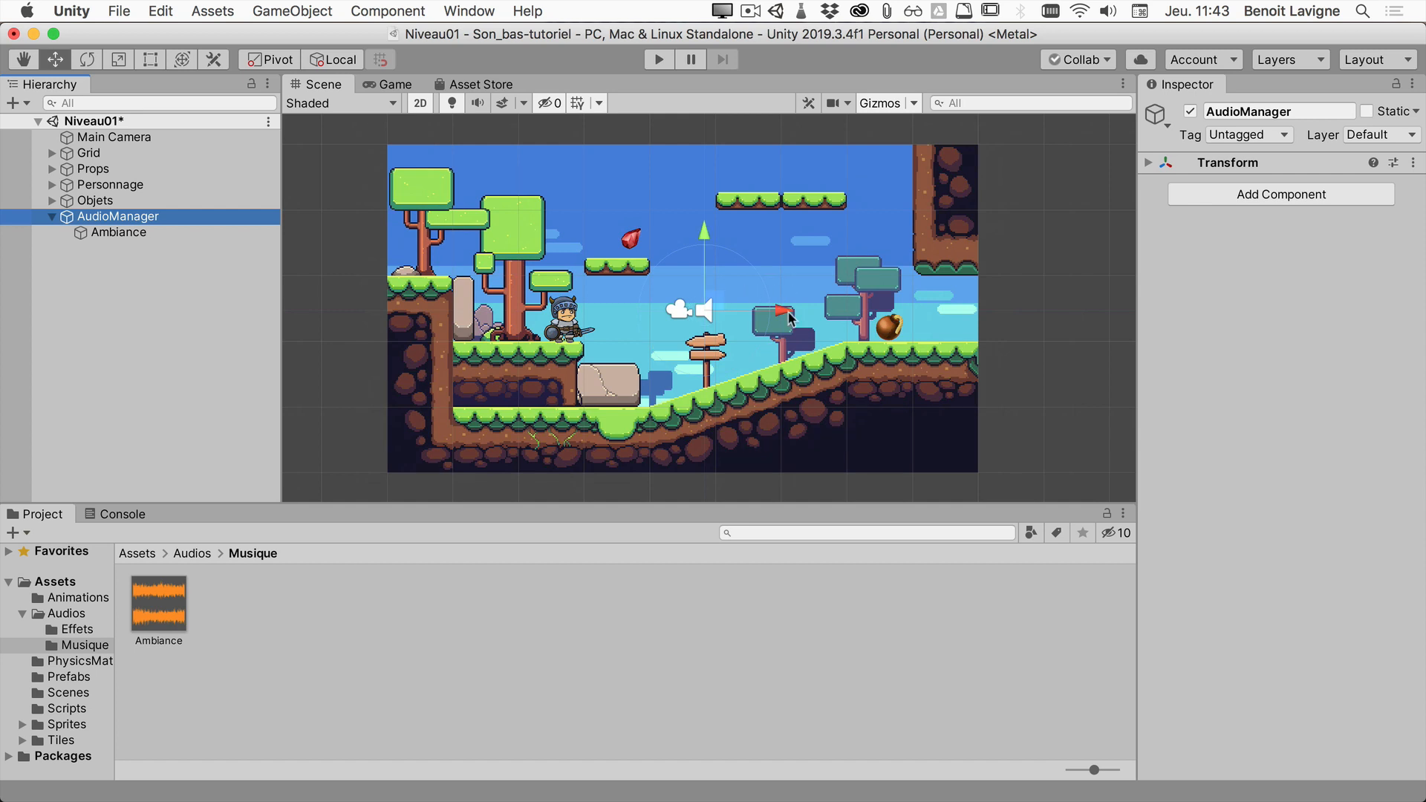
drag(753, 313, 373, 313)
scroll(554, 293, left, 5)
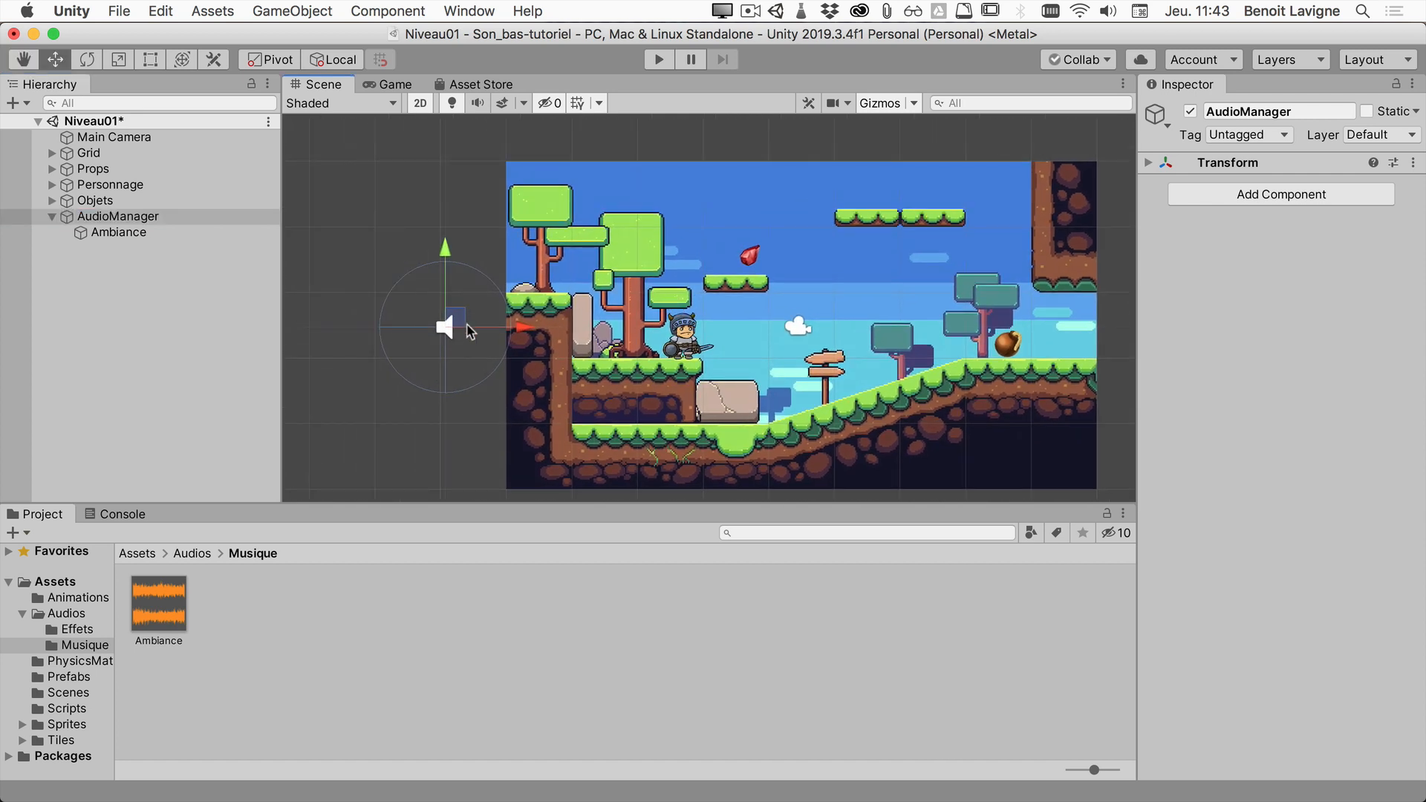
drag(523, 331, 514, 331)
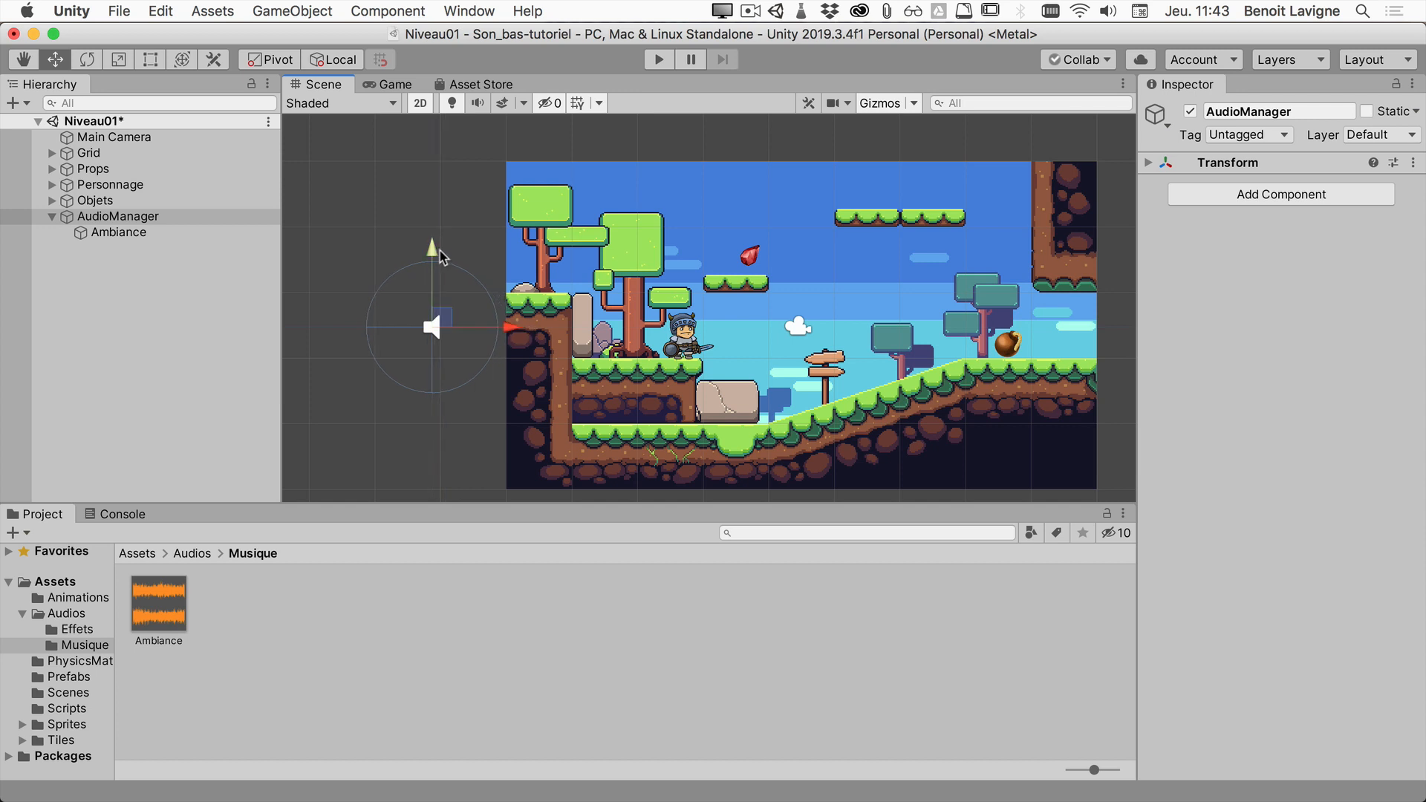
drag(431, 248, 431, 162)
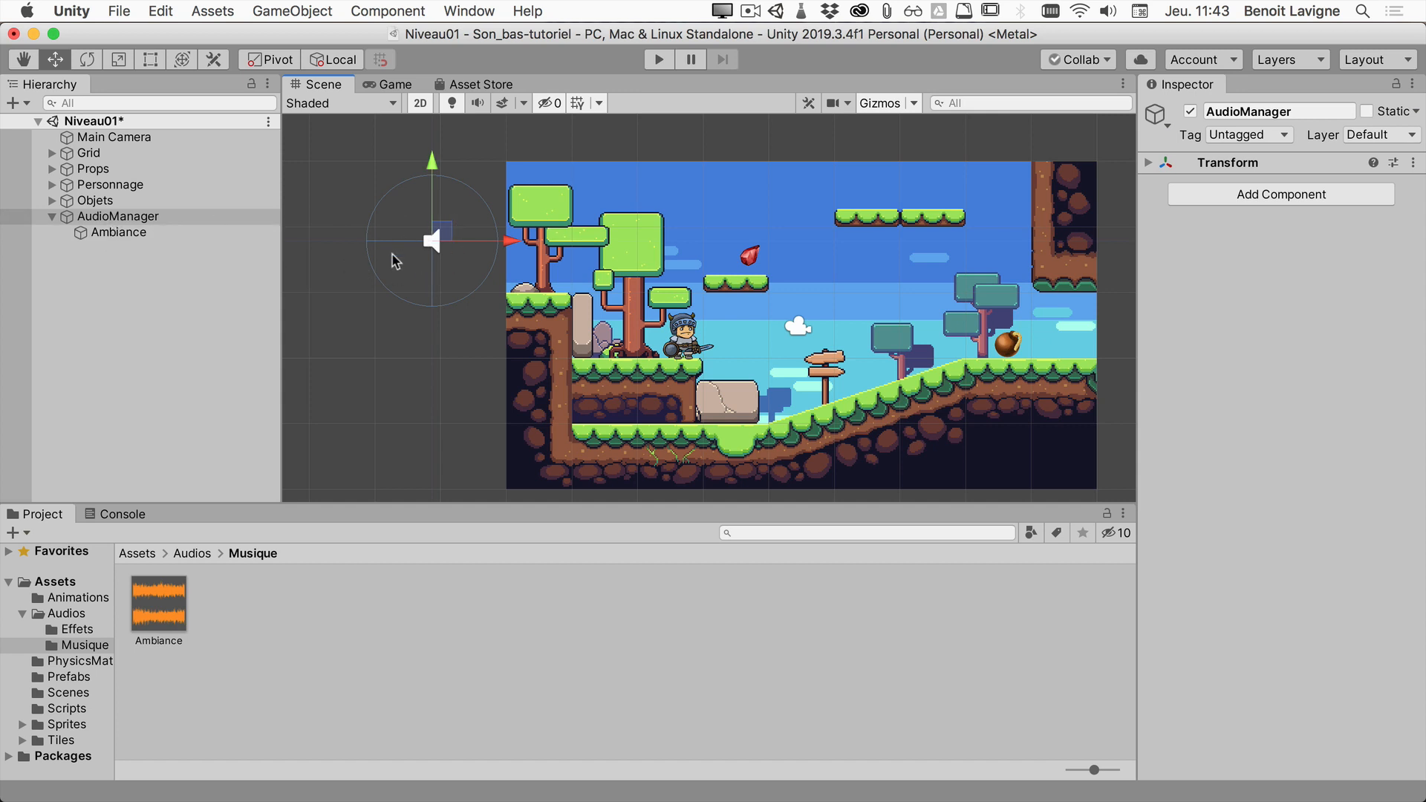
click(147, 232)
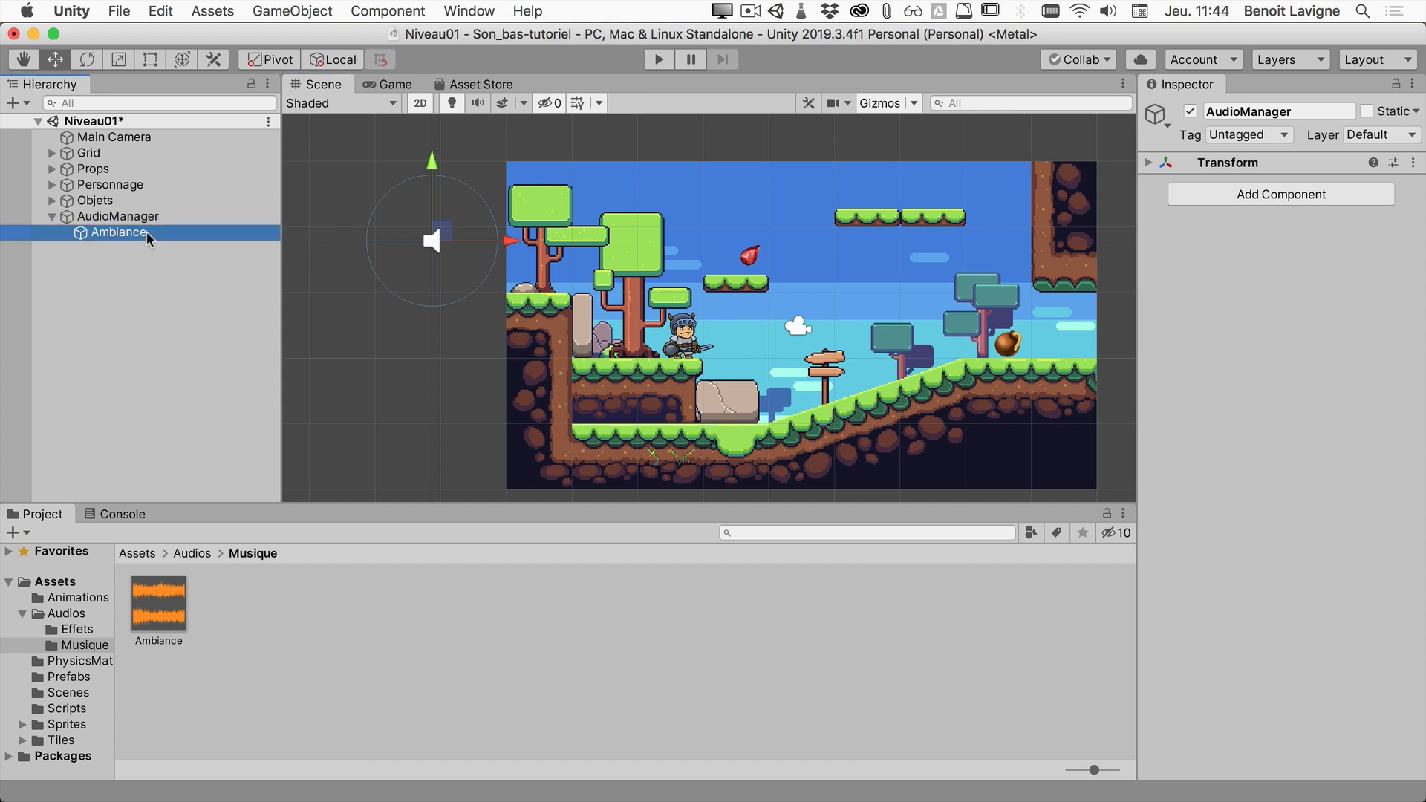
click(177, 222)
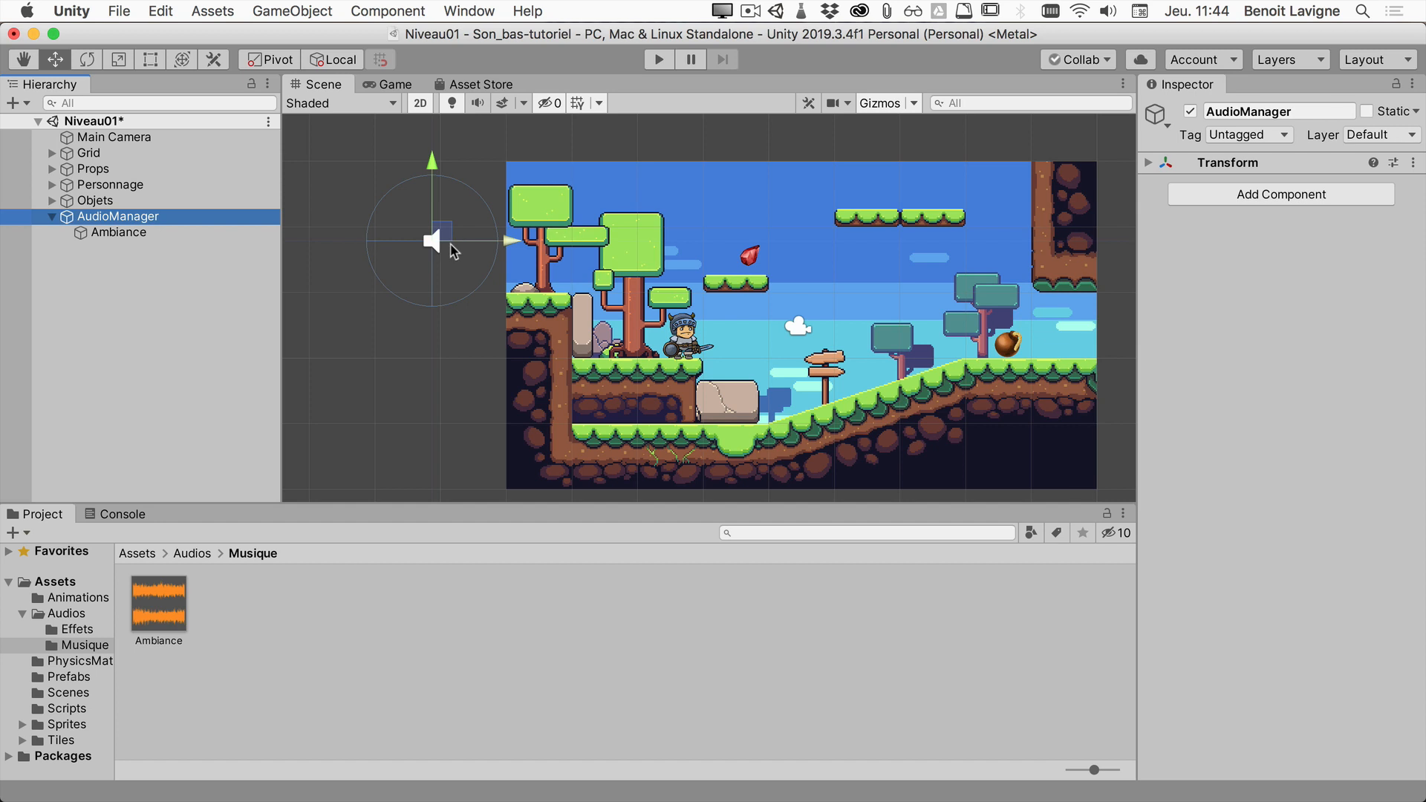
Step: Move the Ambiance object slightly right and down relative to AudioManager, to about X 0.48, Y -0.33
click(119, 234)
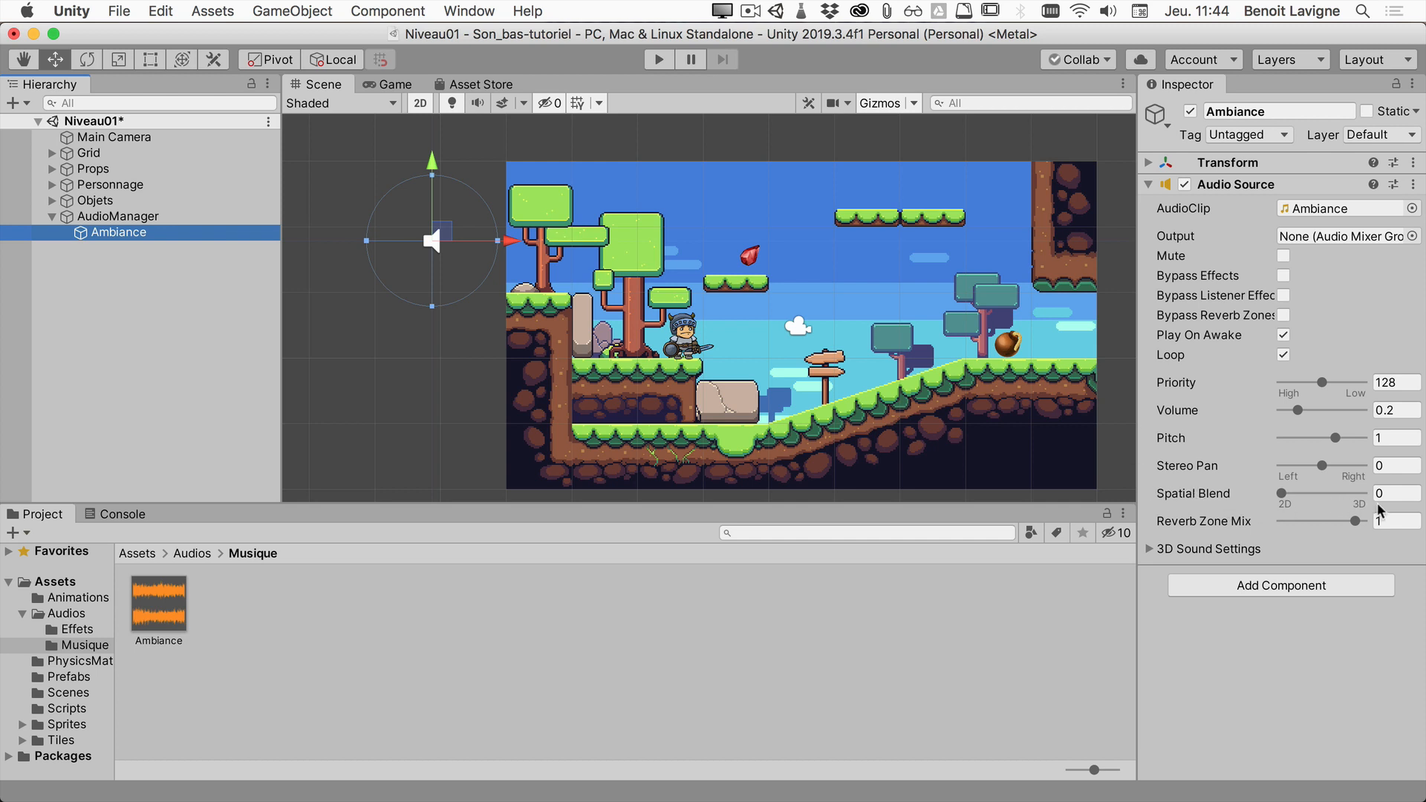
middle_drag(953, 312, 914, 302)
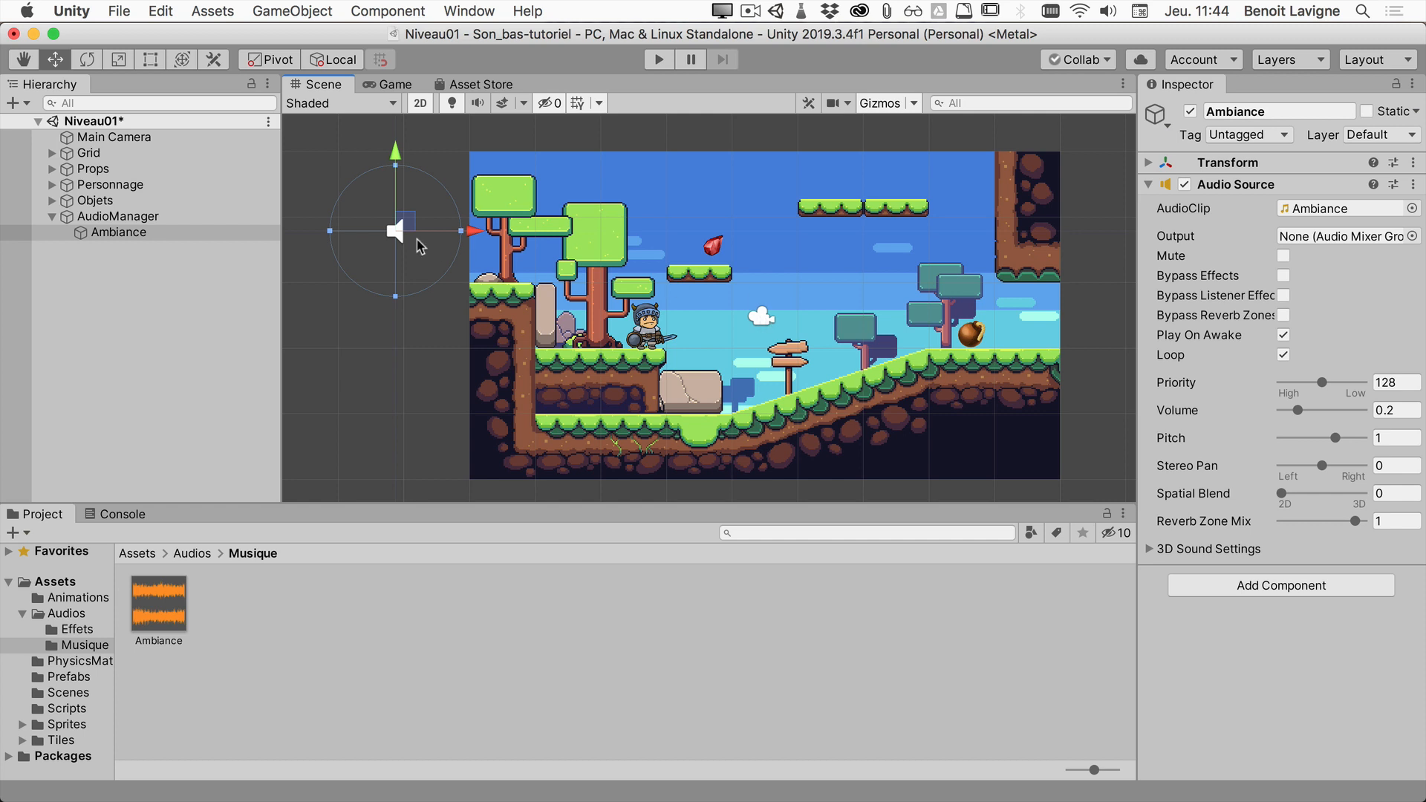
drag(475, 238, 772, 236)
drag(516, 220, 504, 220)
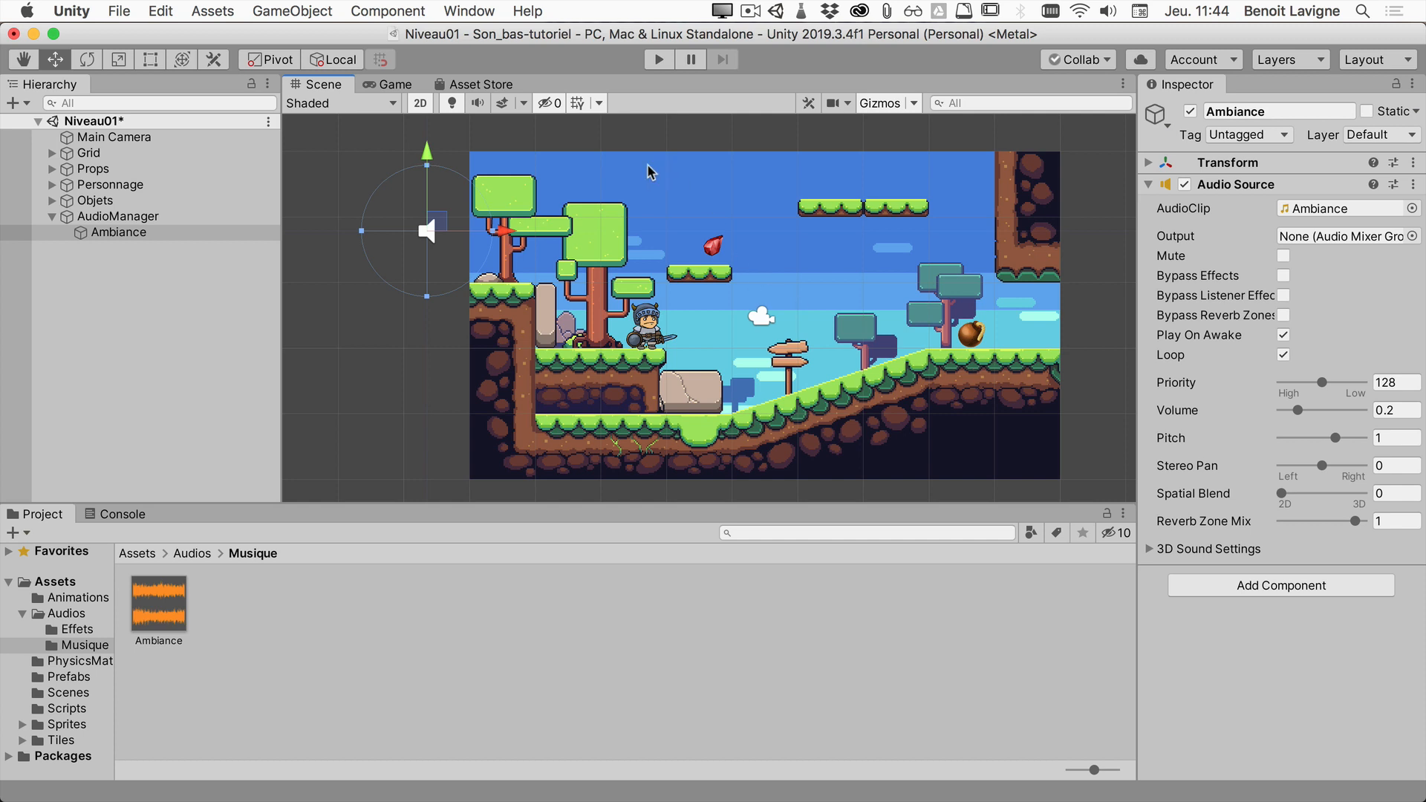
drag(428, 157, 446, 183)
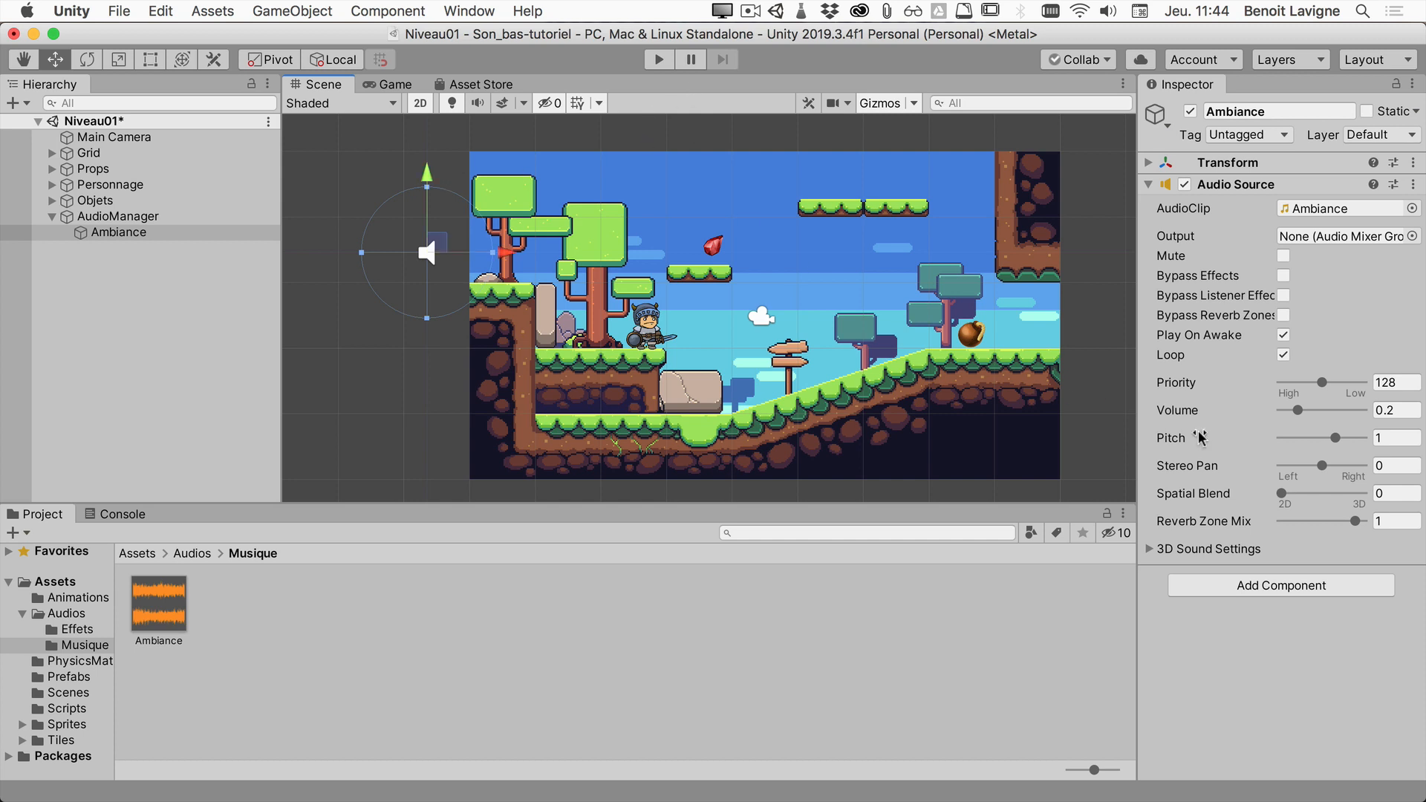
Step: Set the Ambiance Audio Source's Spatial Blend to 1 (3D) and inspect the Main Camera's Transform and Audio Listener
drag(1282, 493, 1328, 496)
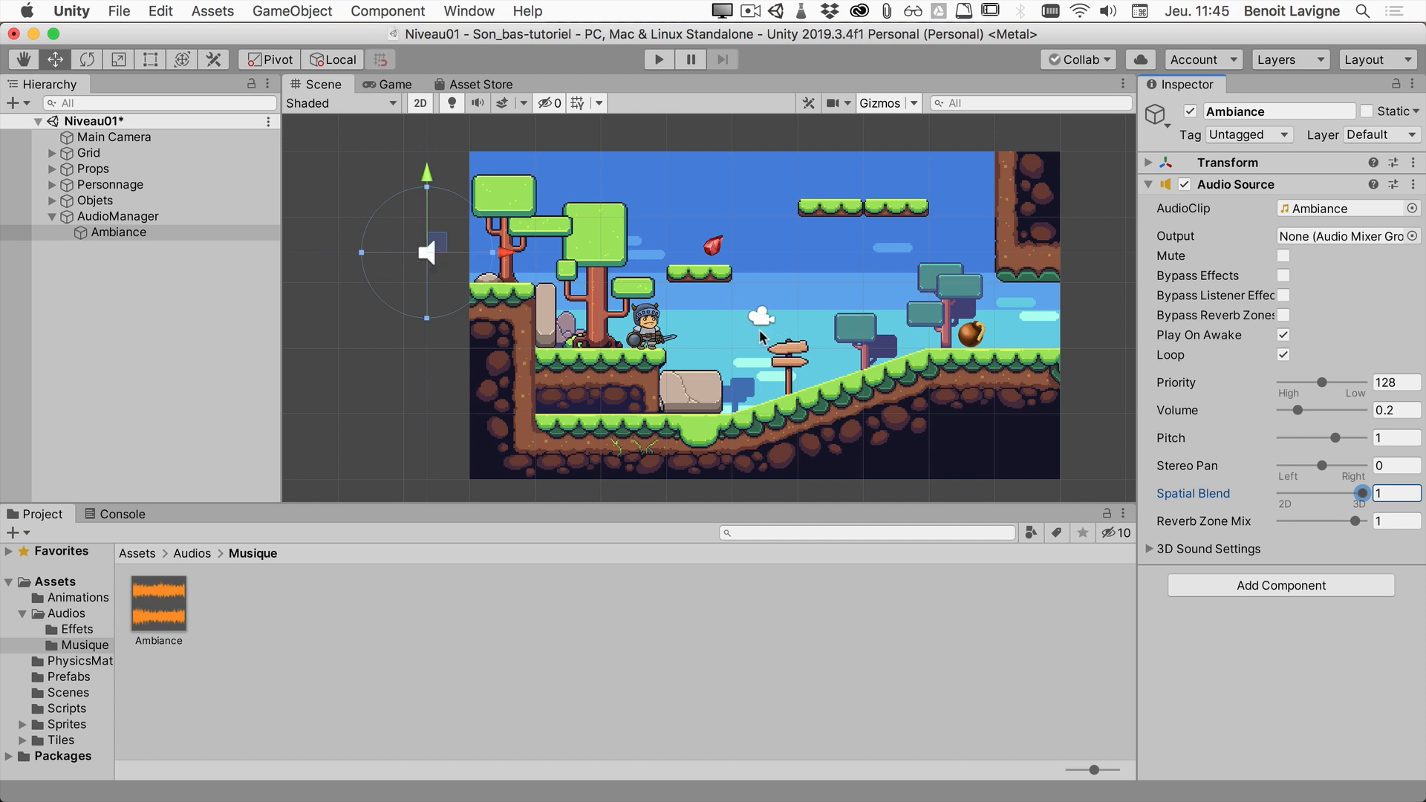
click(165, 138)
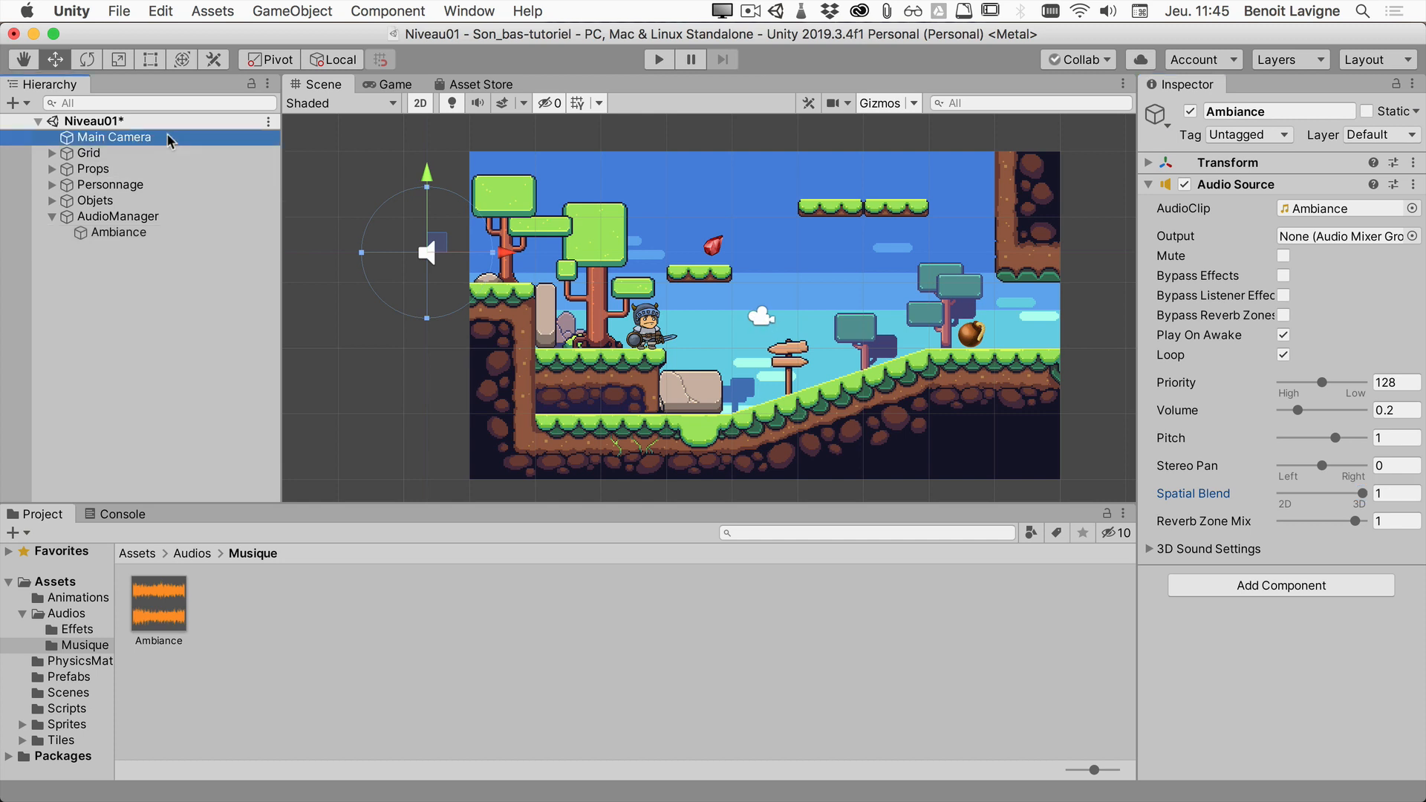
click(1158, 162)
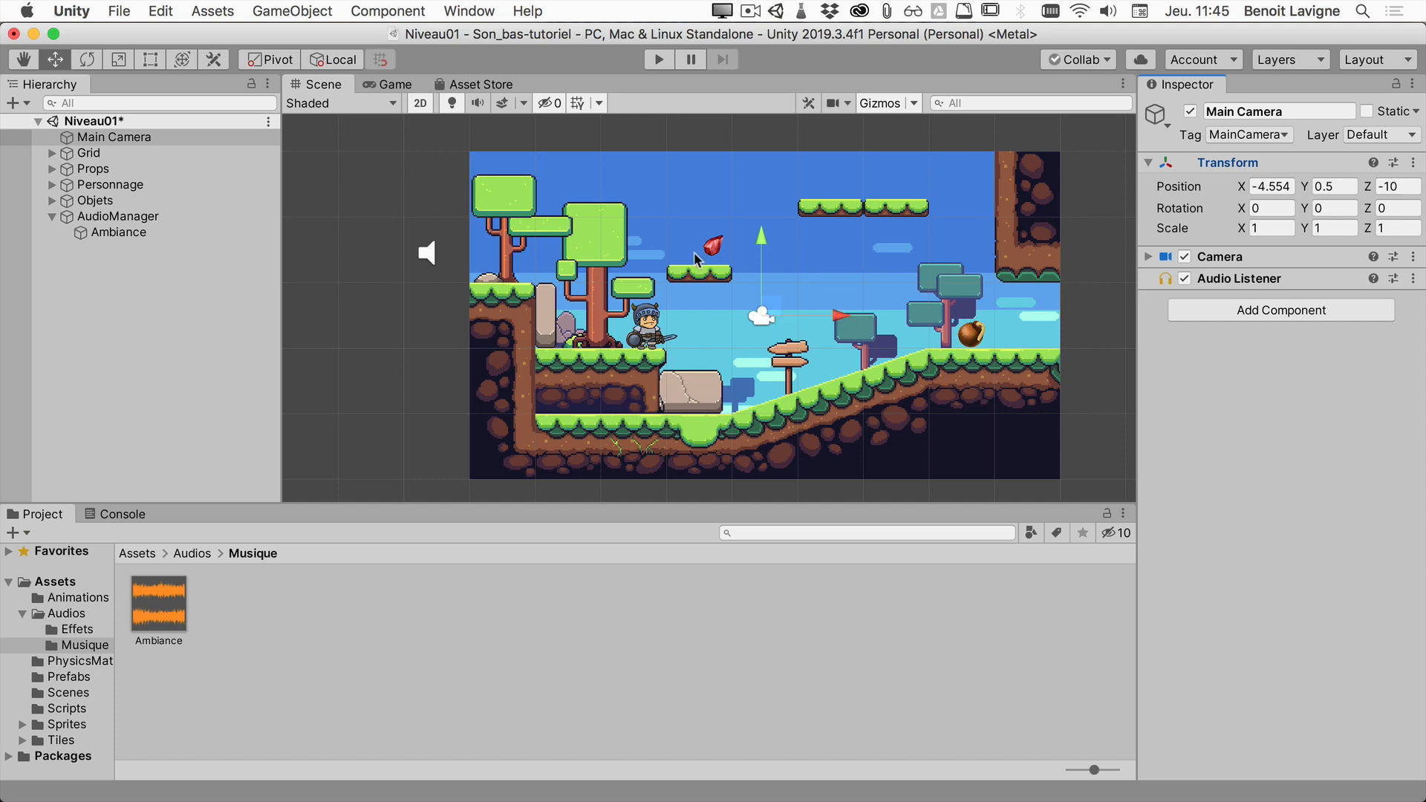
Step: Raise the Ambiance Audio Source's volume to 0.69 and start a play-test, walking the character left
click(119, 232)
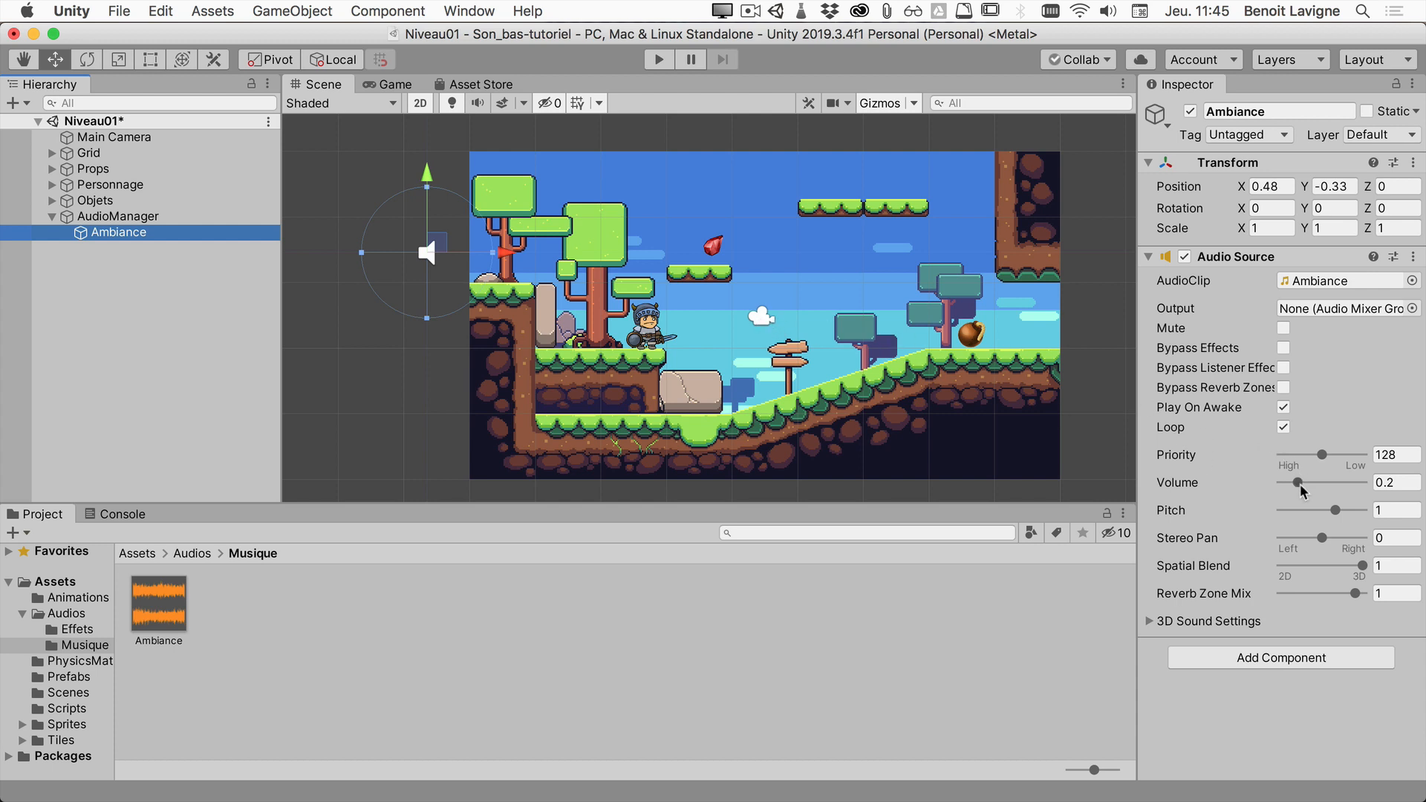
drag(1302, 490, 1343, 497)
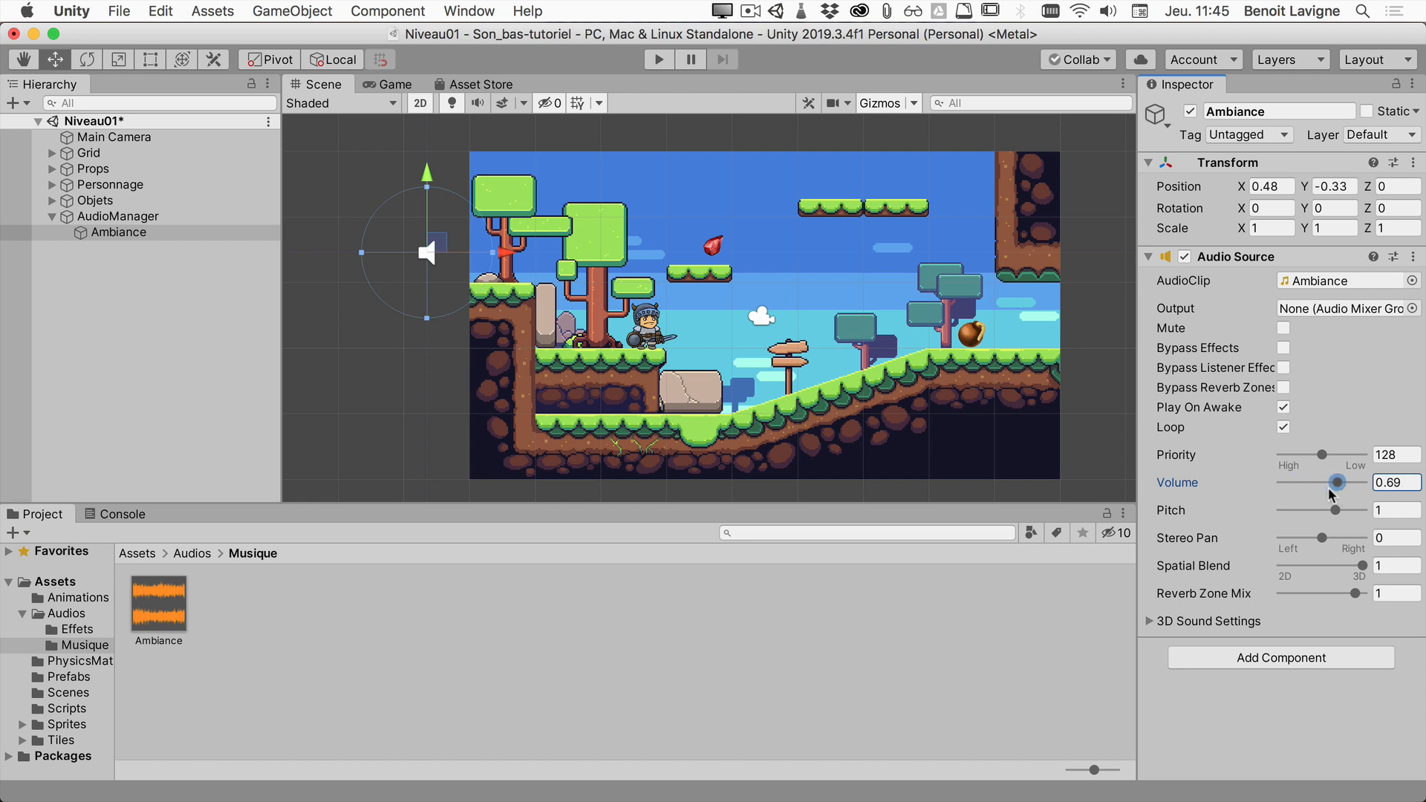
click(658, 60)
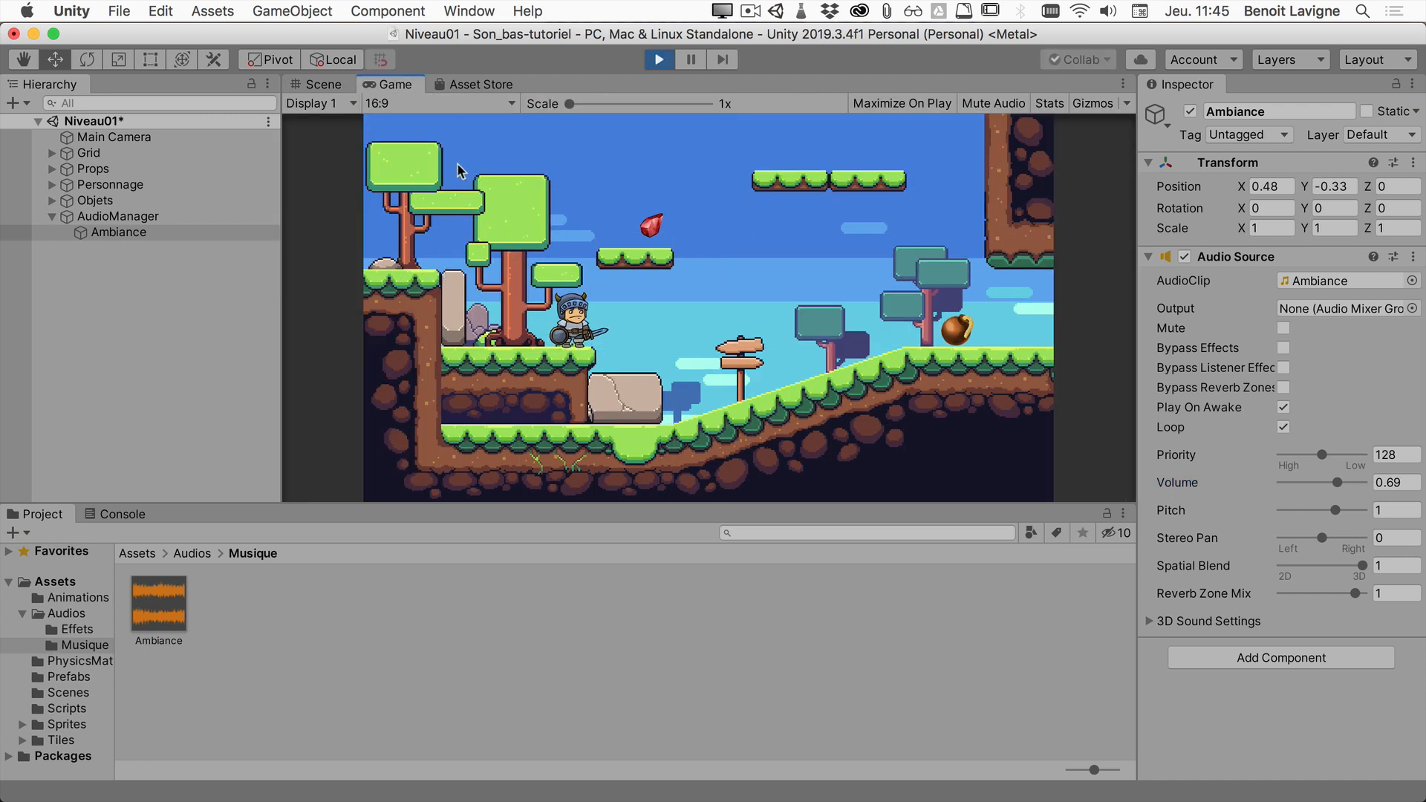
key(Left)
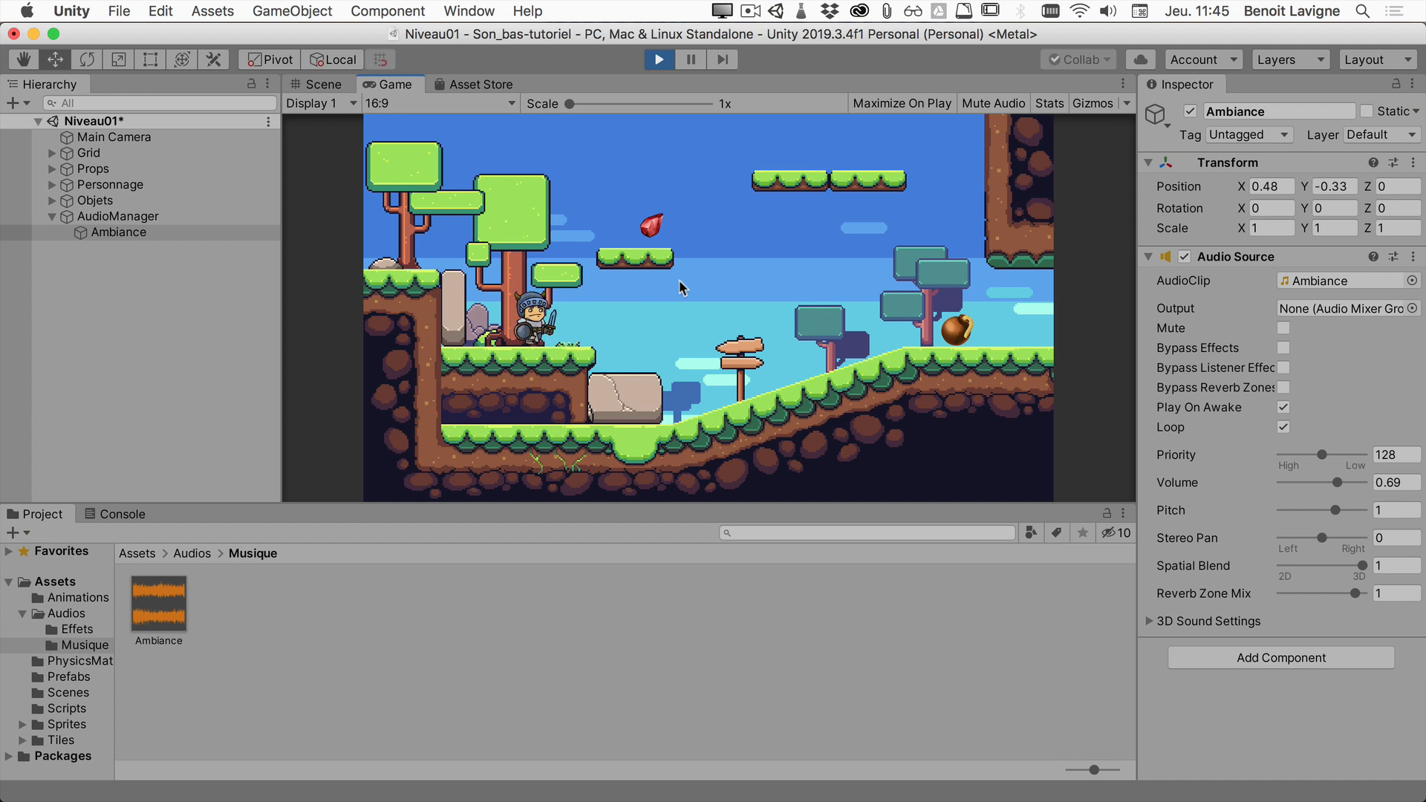
Step: While the game runs, move Ambiance far right of the level to about X 22.15 and back to about X 5.6 in the Scene view
click(316, 84)
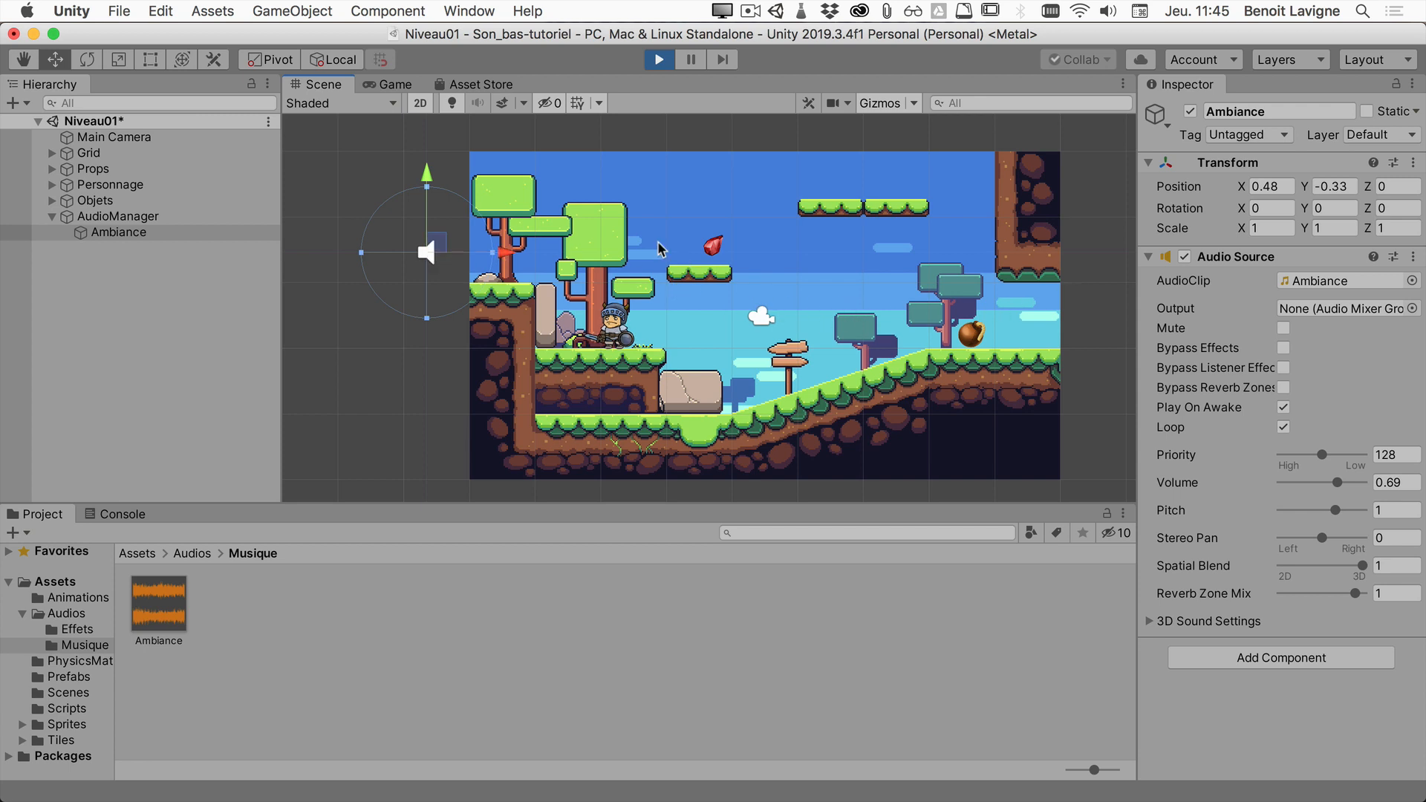
drag(511, 253, 1188, 347)
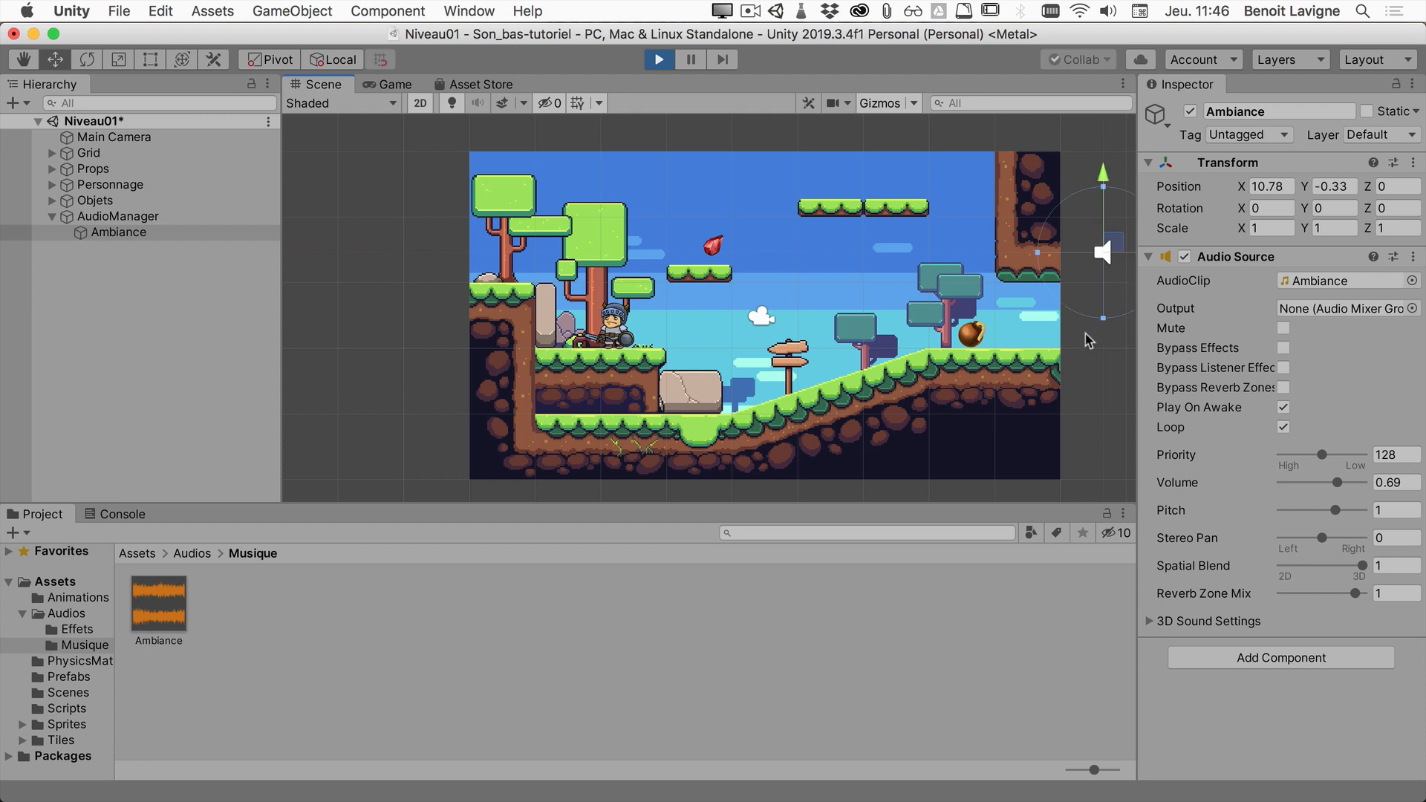
scroll(877, 317, down, 5)
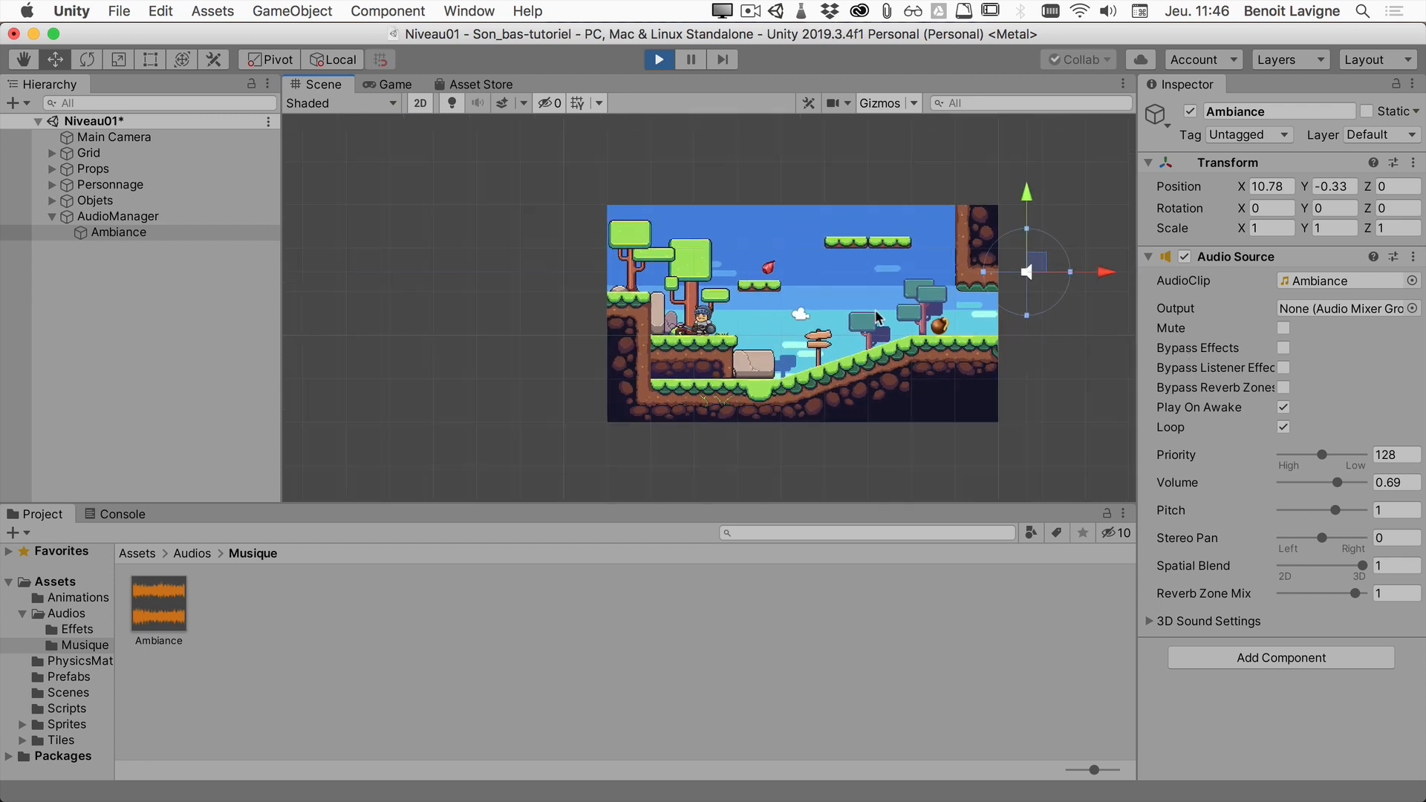
scroll(876, 318, down, 3)
middle_drag(876, 318, 746, 300)
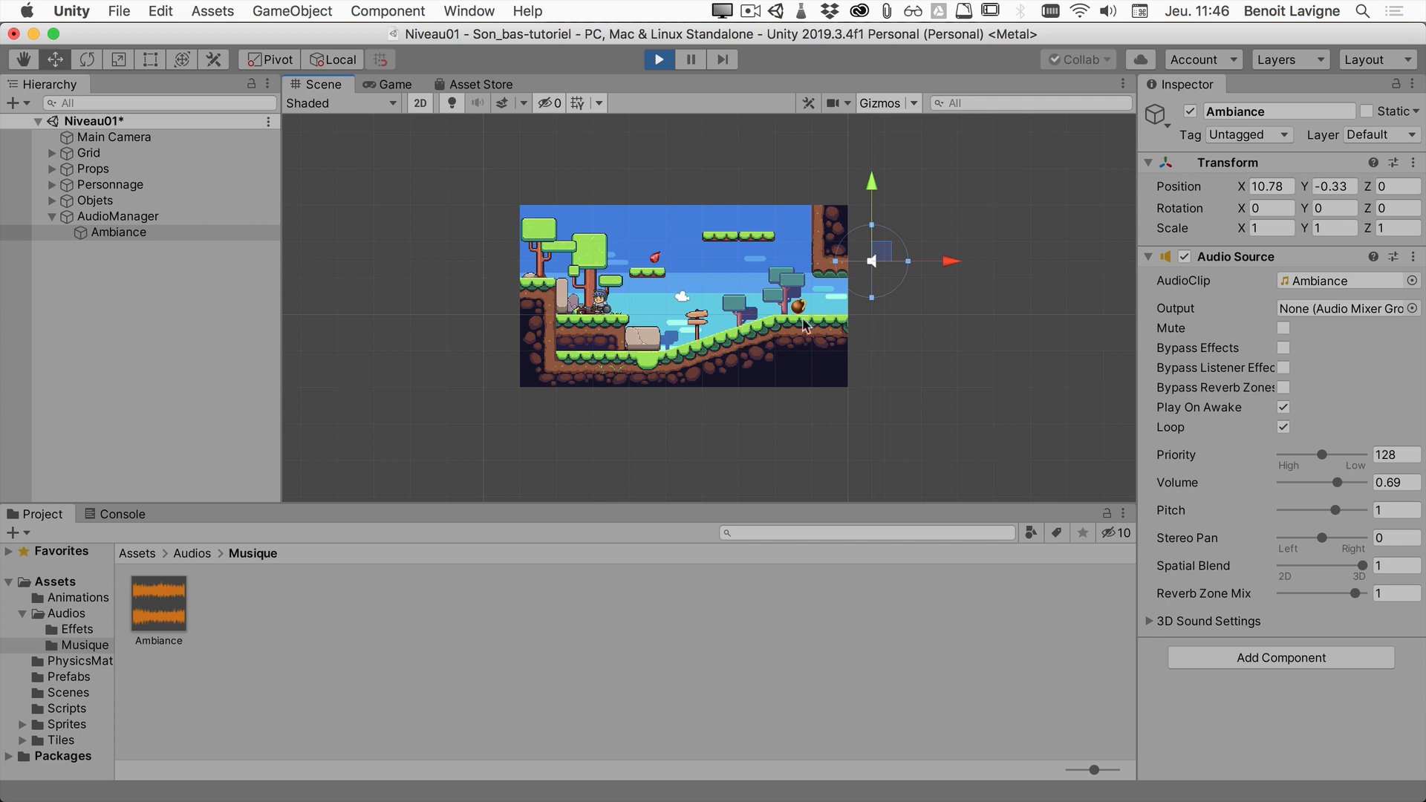
scroll(747, 275, down, 4)
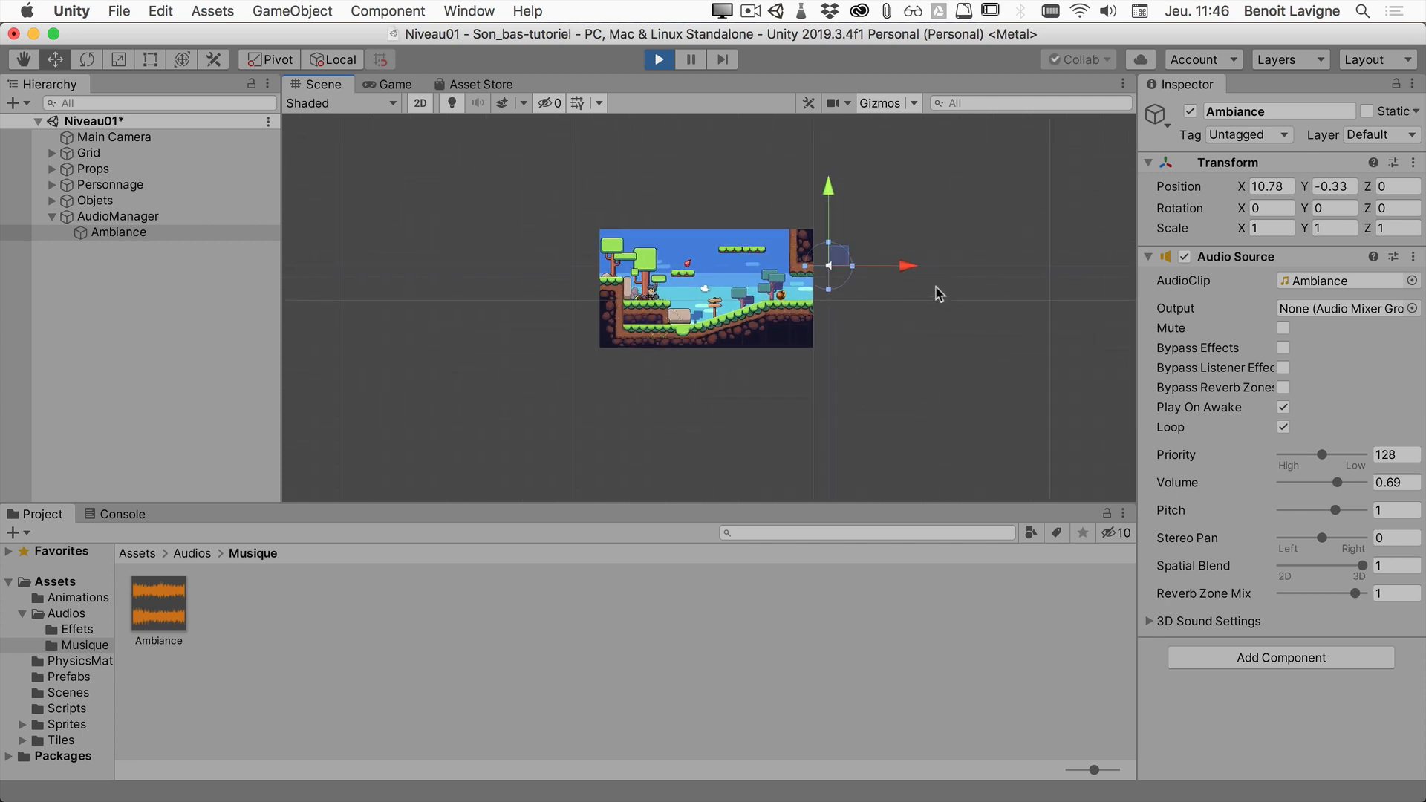
drag(907, 272, 1175, 308)
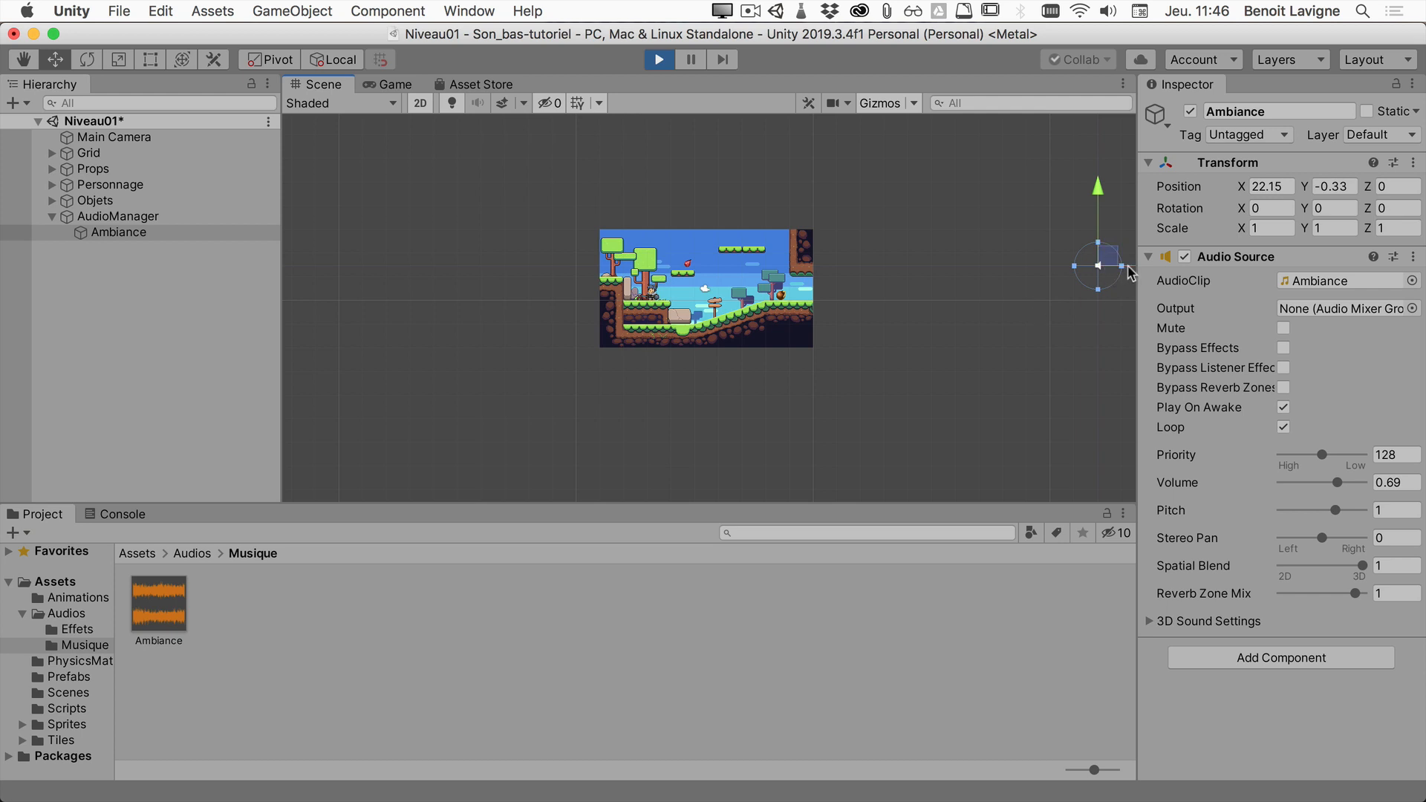
drag(1126, 286, 735, 287)
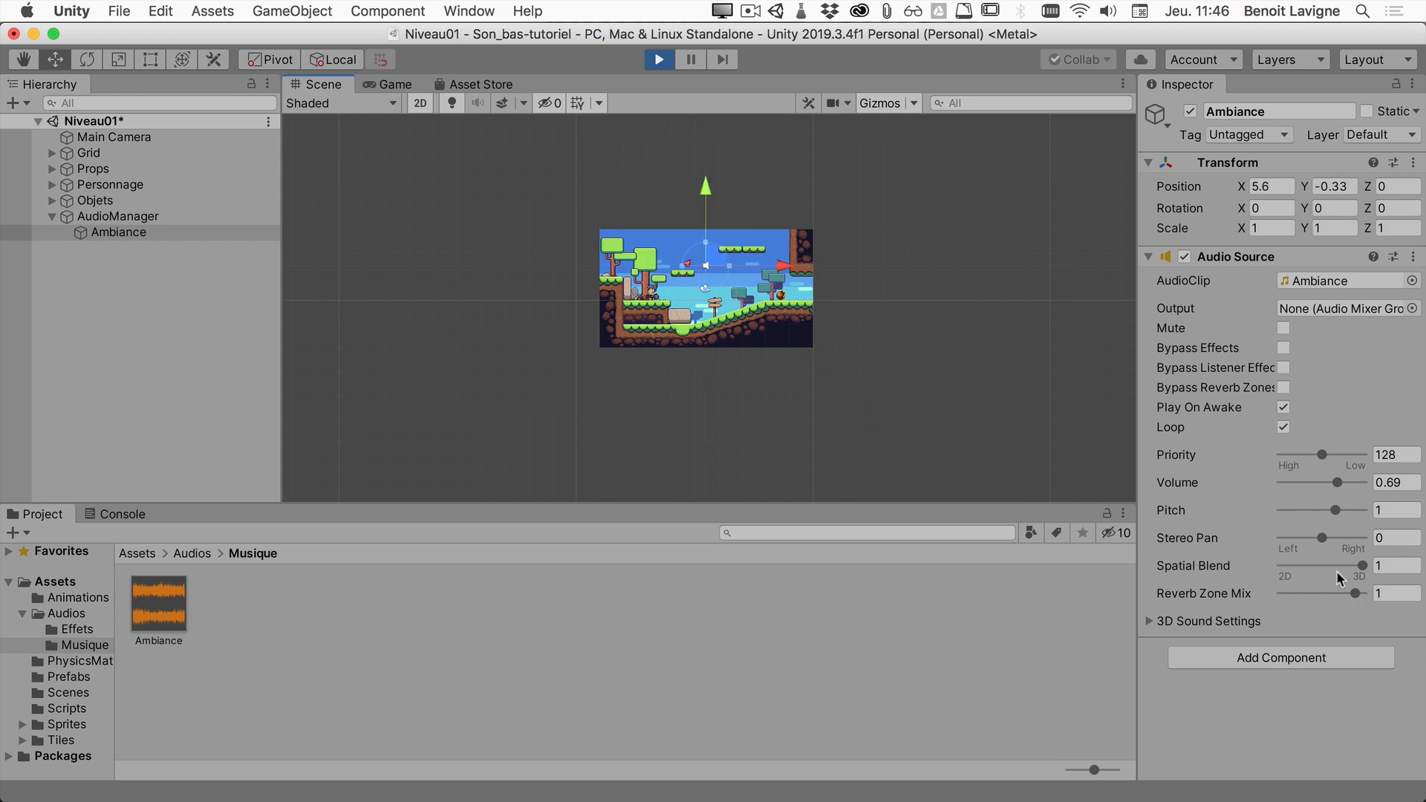
Step: Lower Ambiance to about Y -1.31 and move it left to about X 0.09 during play, and stop the game
scroll(689, 281, up, 6)
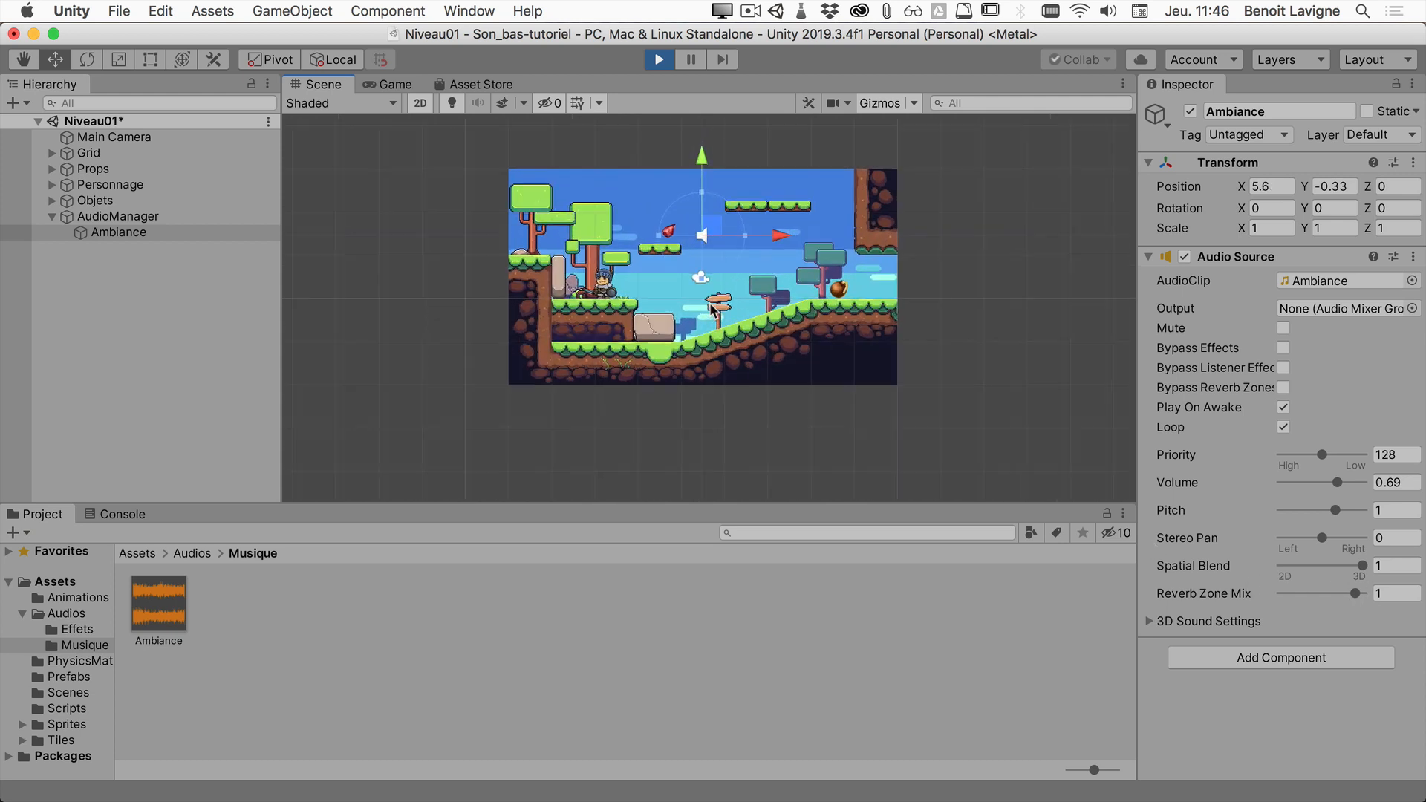
drag(696, 141, 698, 190)
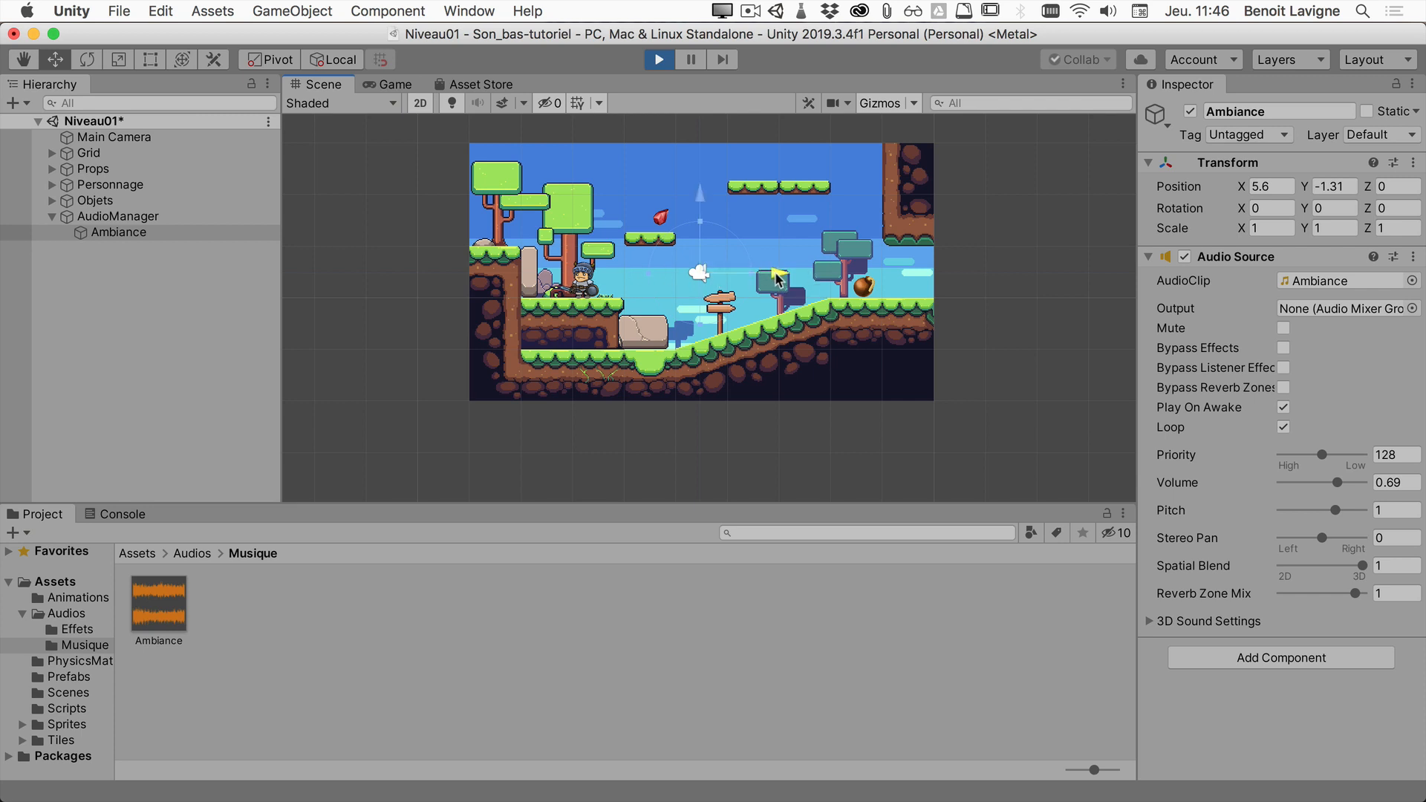
drag(778, 280, 493, 273)
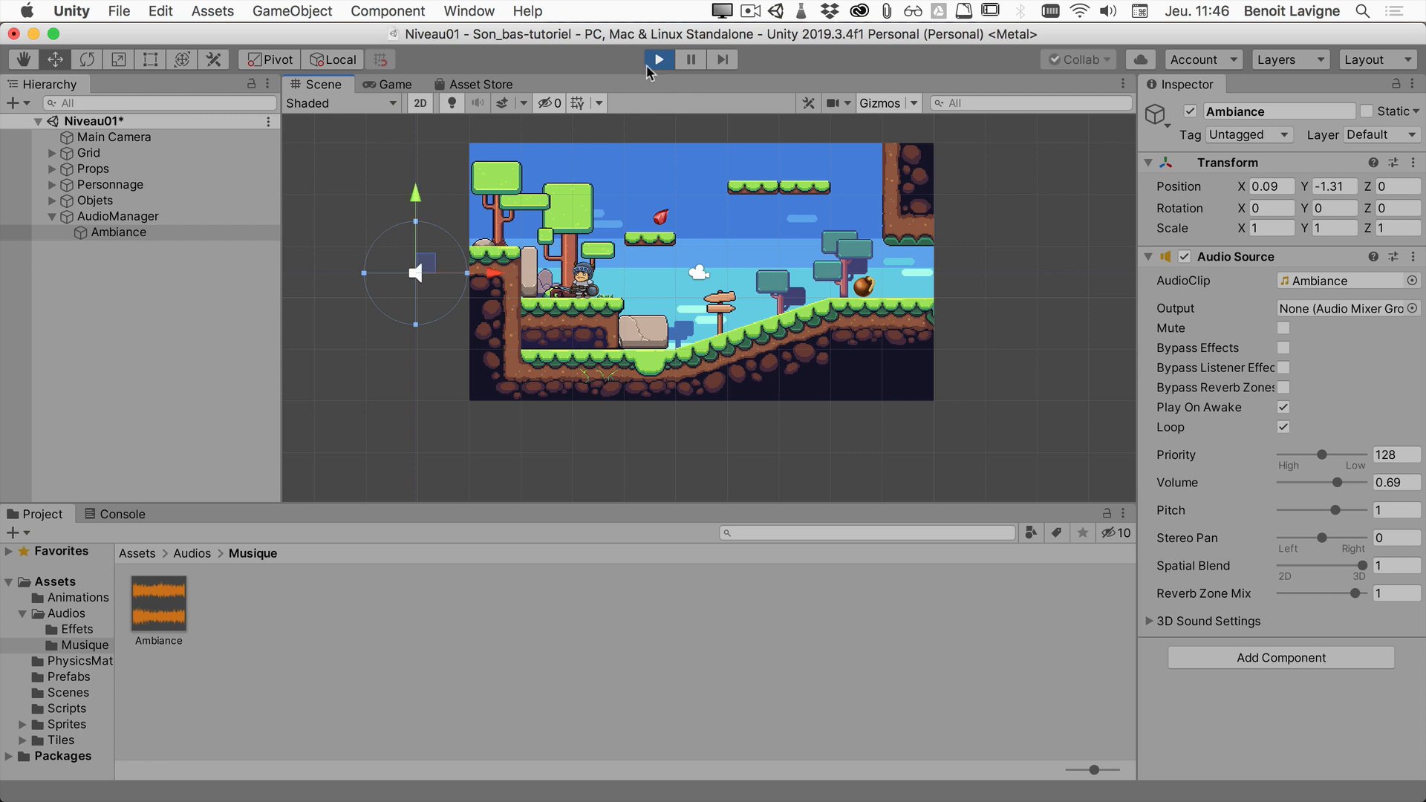
click(652, 63)
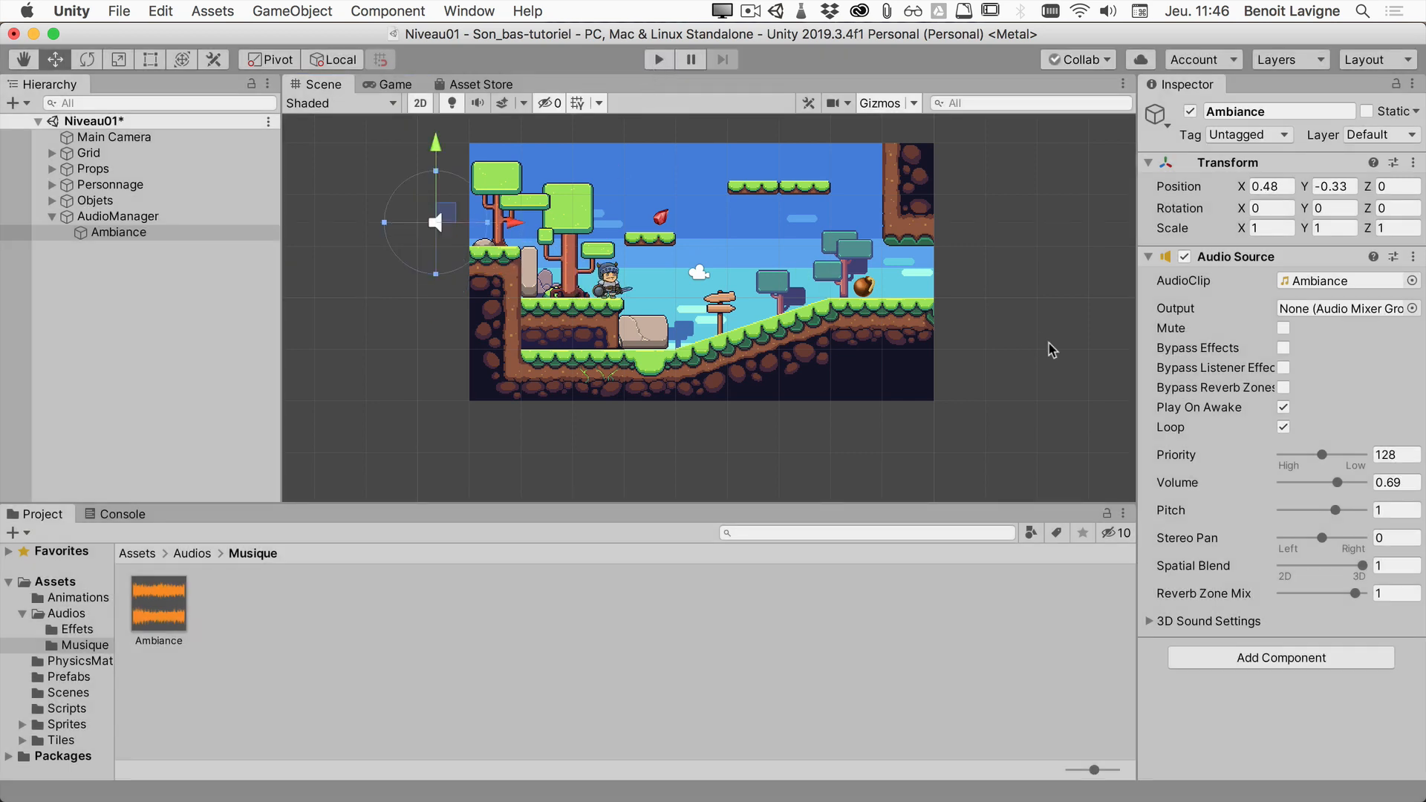
Step: Set the Ambiance Audio Source's Spatial Blend to 0 (2D) and shift the object left to about X 0.17
drag(1362, 567, 1264, 570)
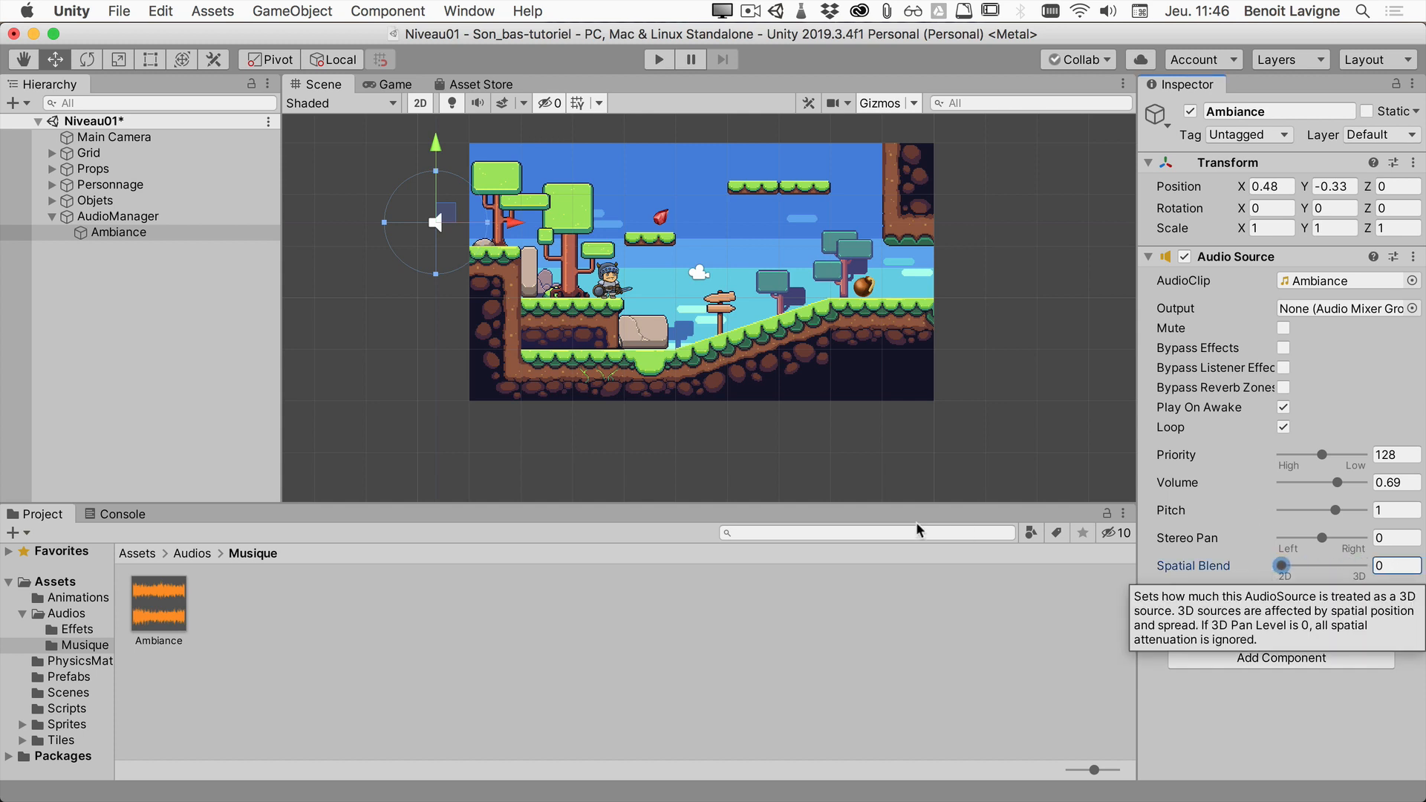
click(503, 229)
drag(503, 229, 488, 229)
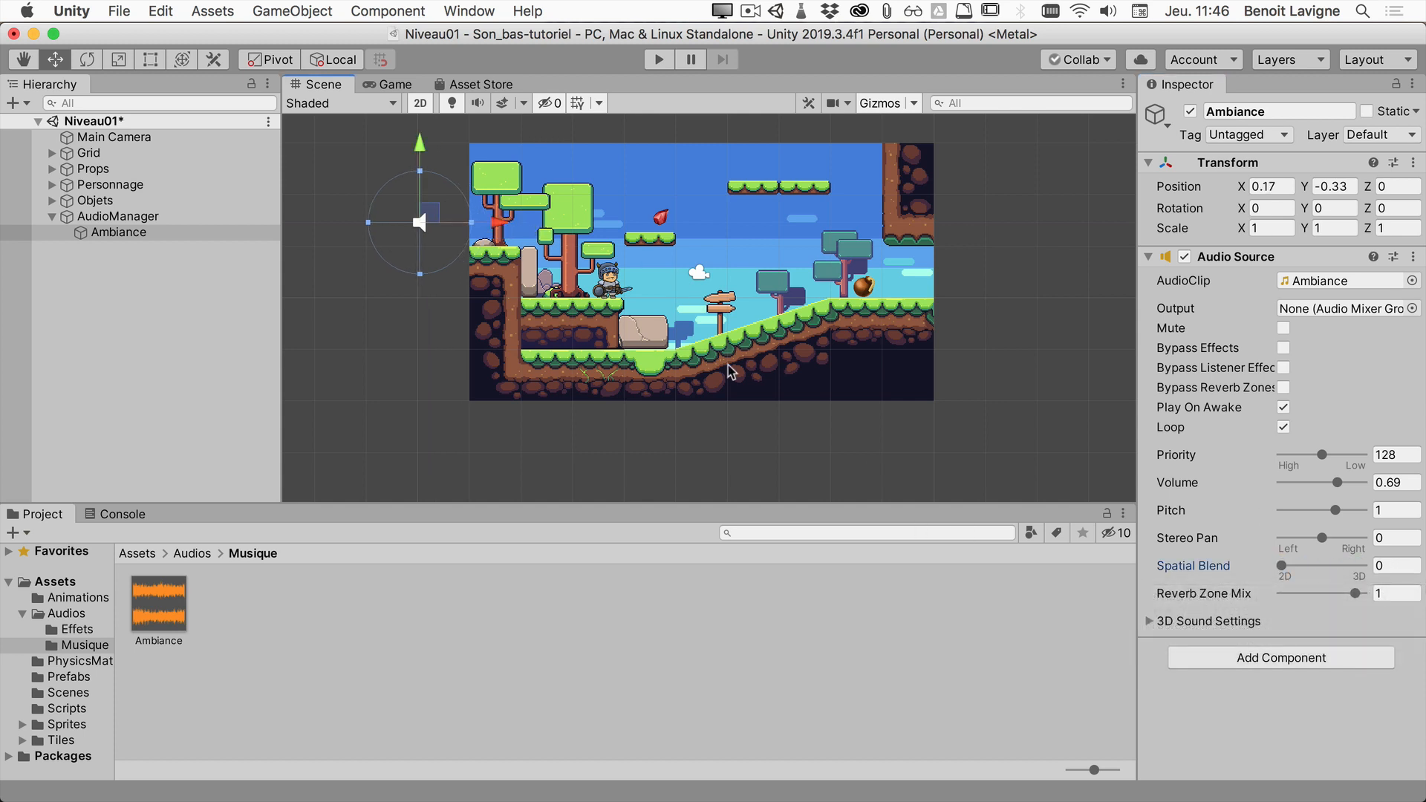
Step: Set the Ambiance Audio Source's volume to 0.1, play-test the level with the music, and stop the game
click(1388, 483)
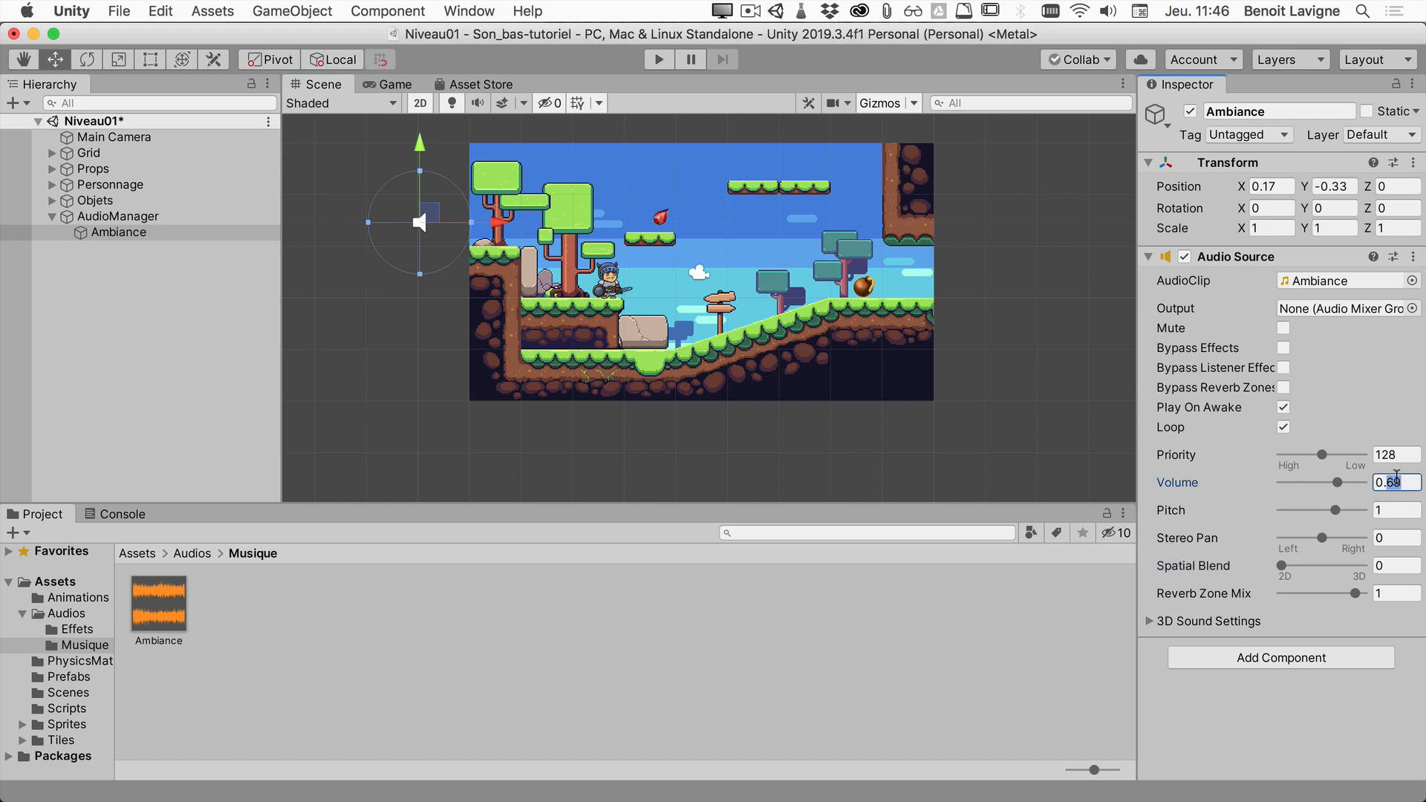
text(0.1)
click(651, 61)
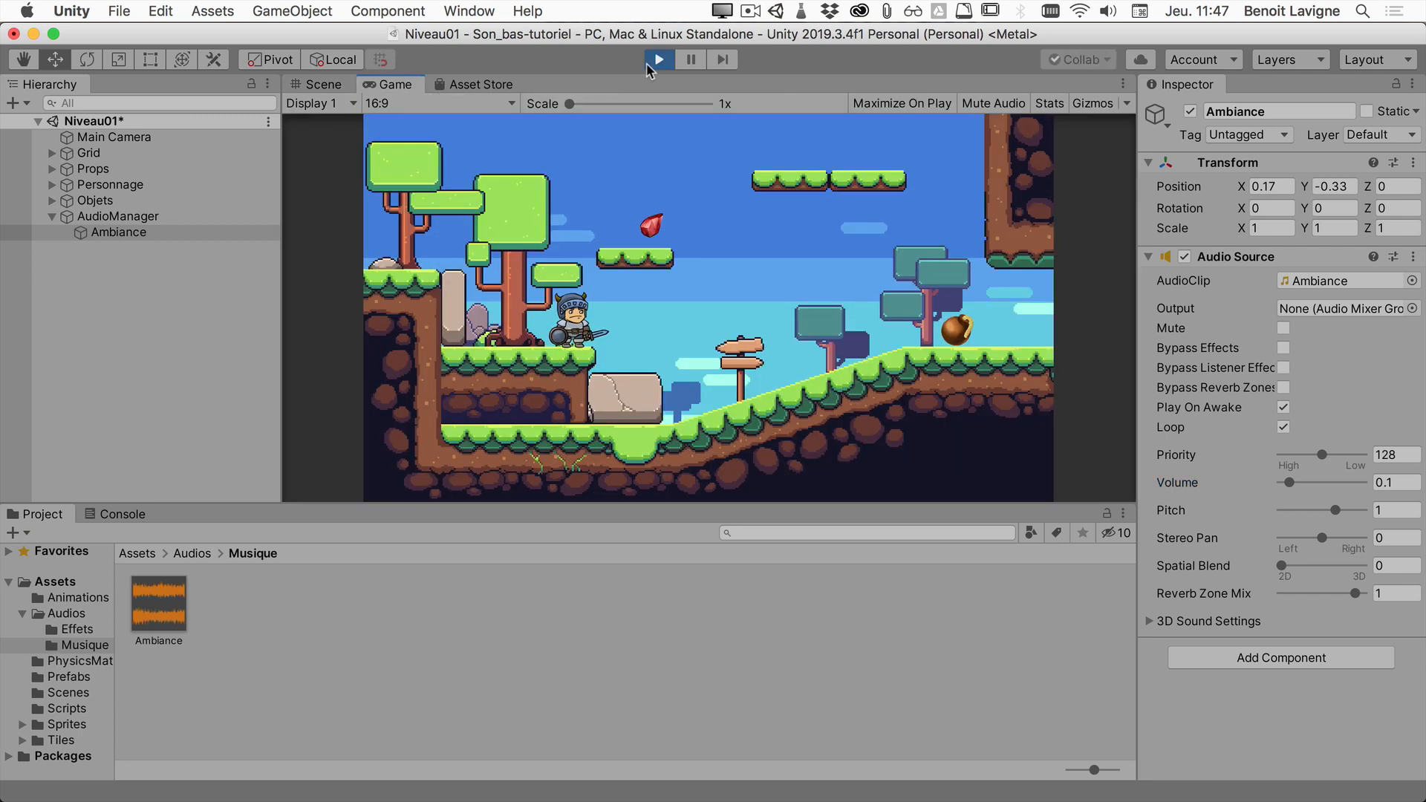
click(649, 64)
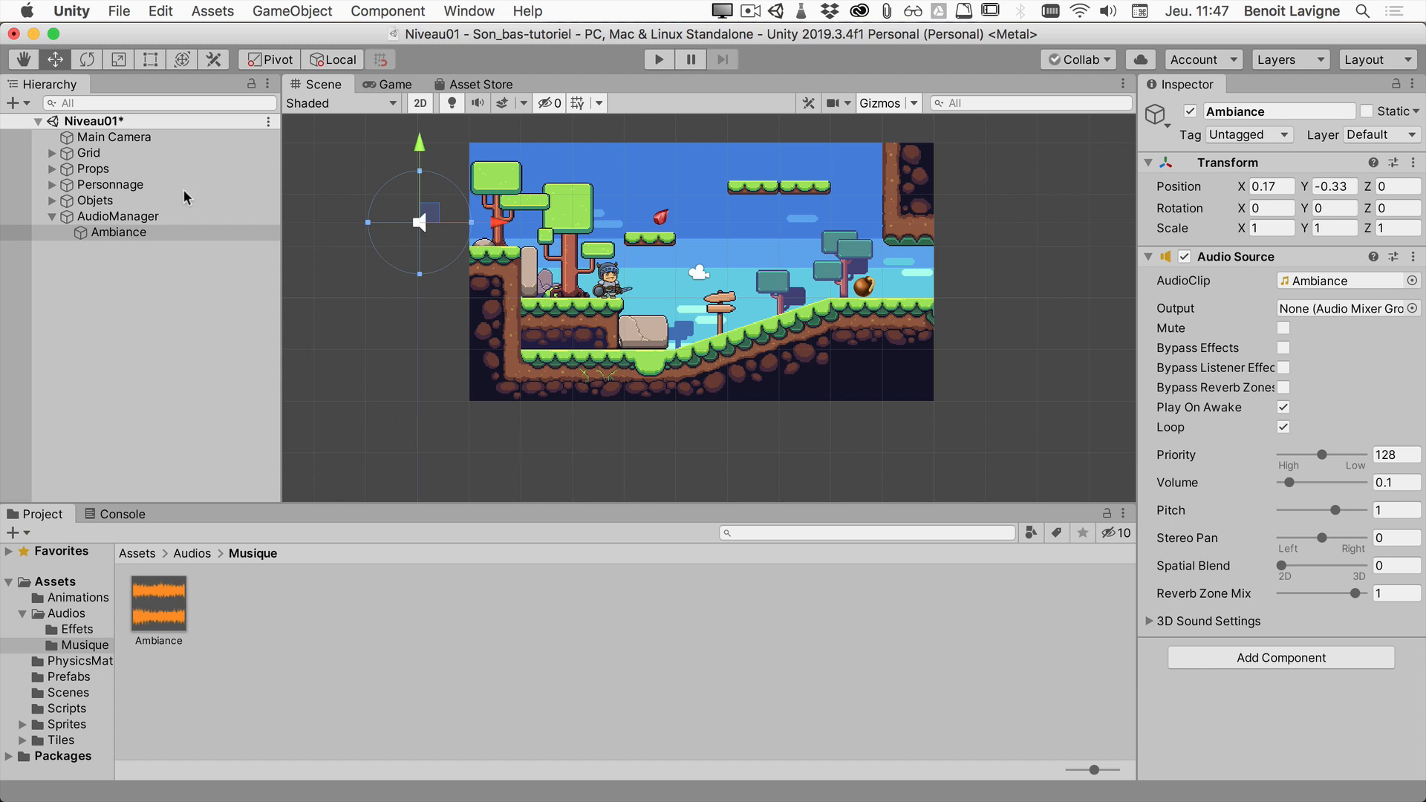
Step: Review the Ambiance clip's import settings and the Main Camera's Audio Listener, and reselect the Ambiance object
click(174, 616)
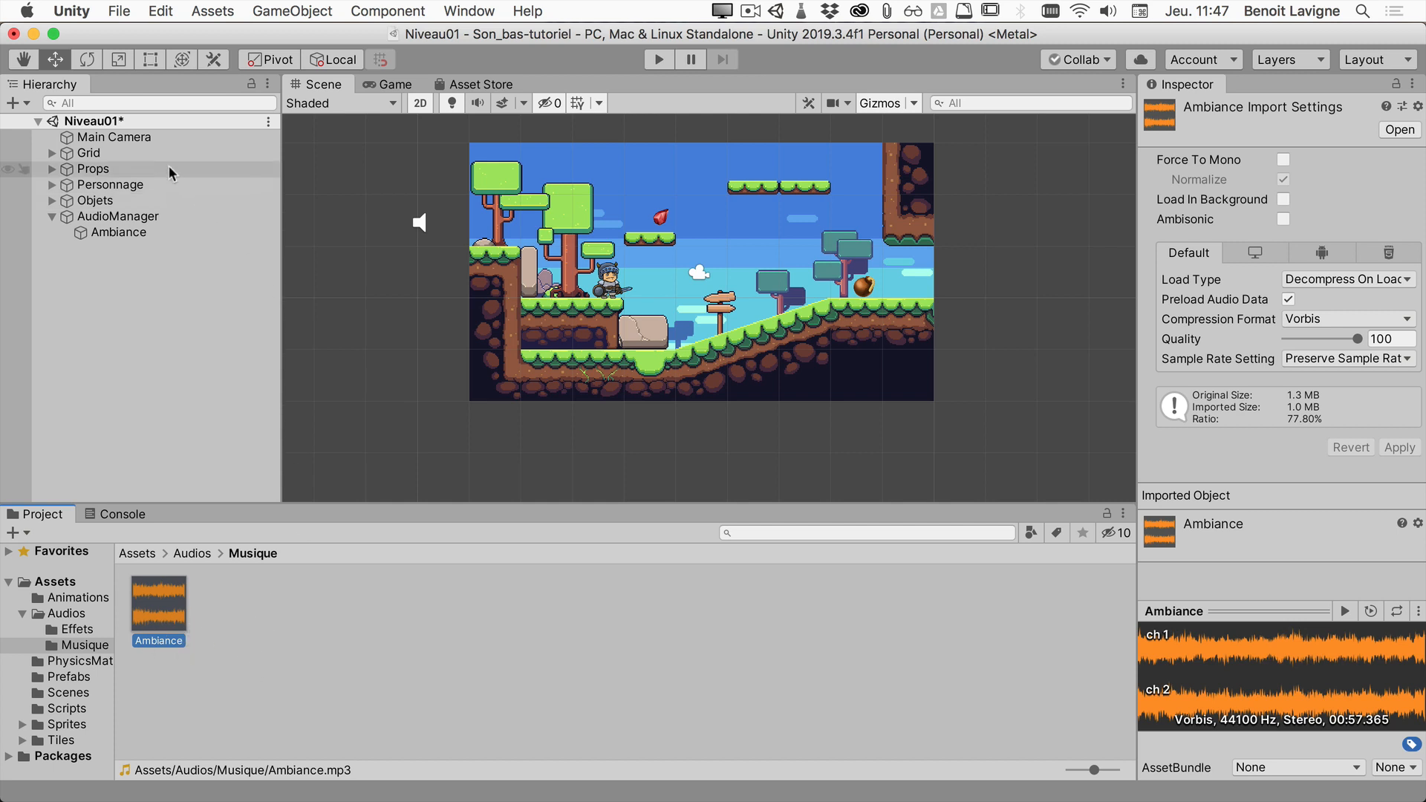
click(137, 139)
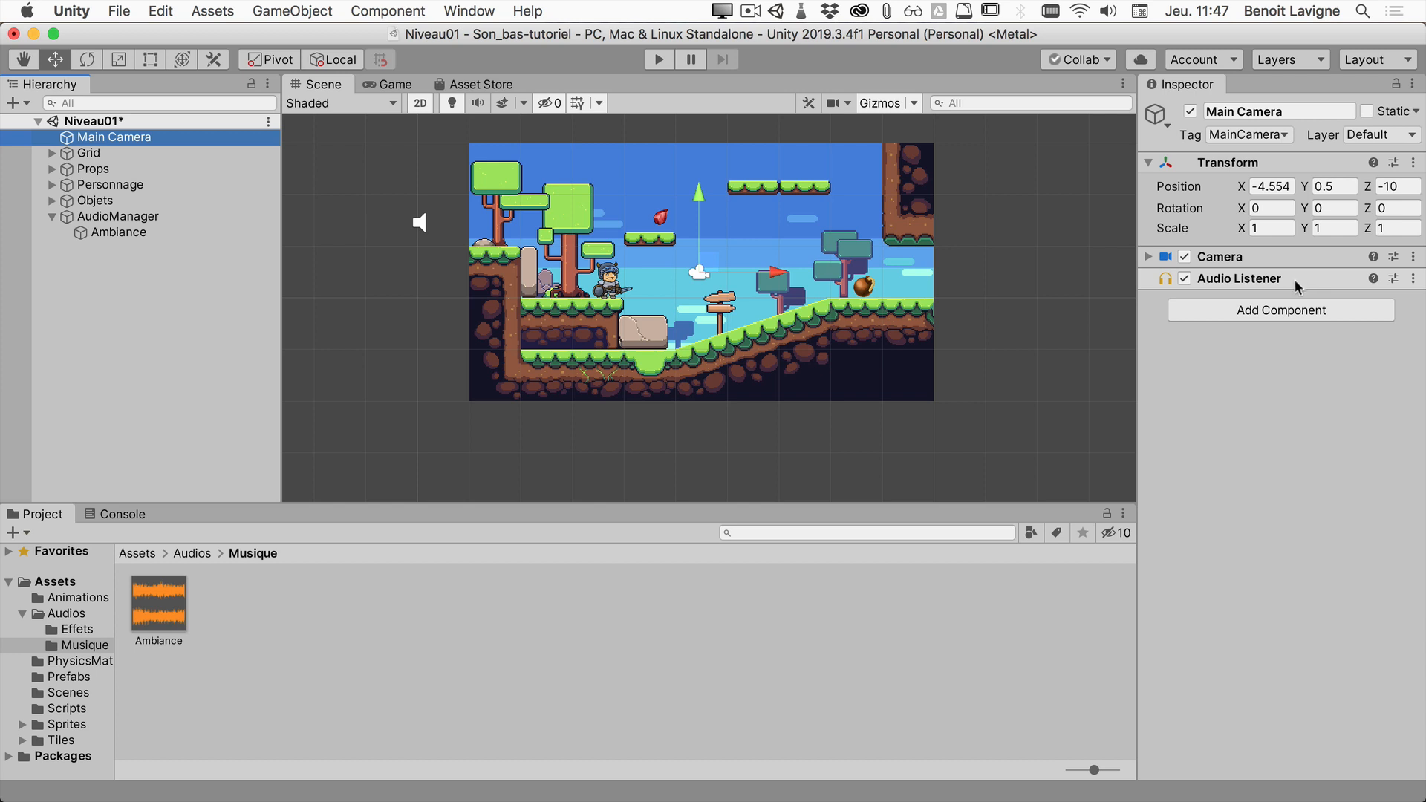
click(114, 233)
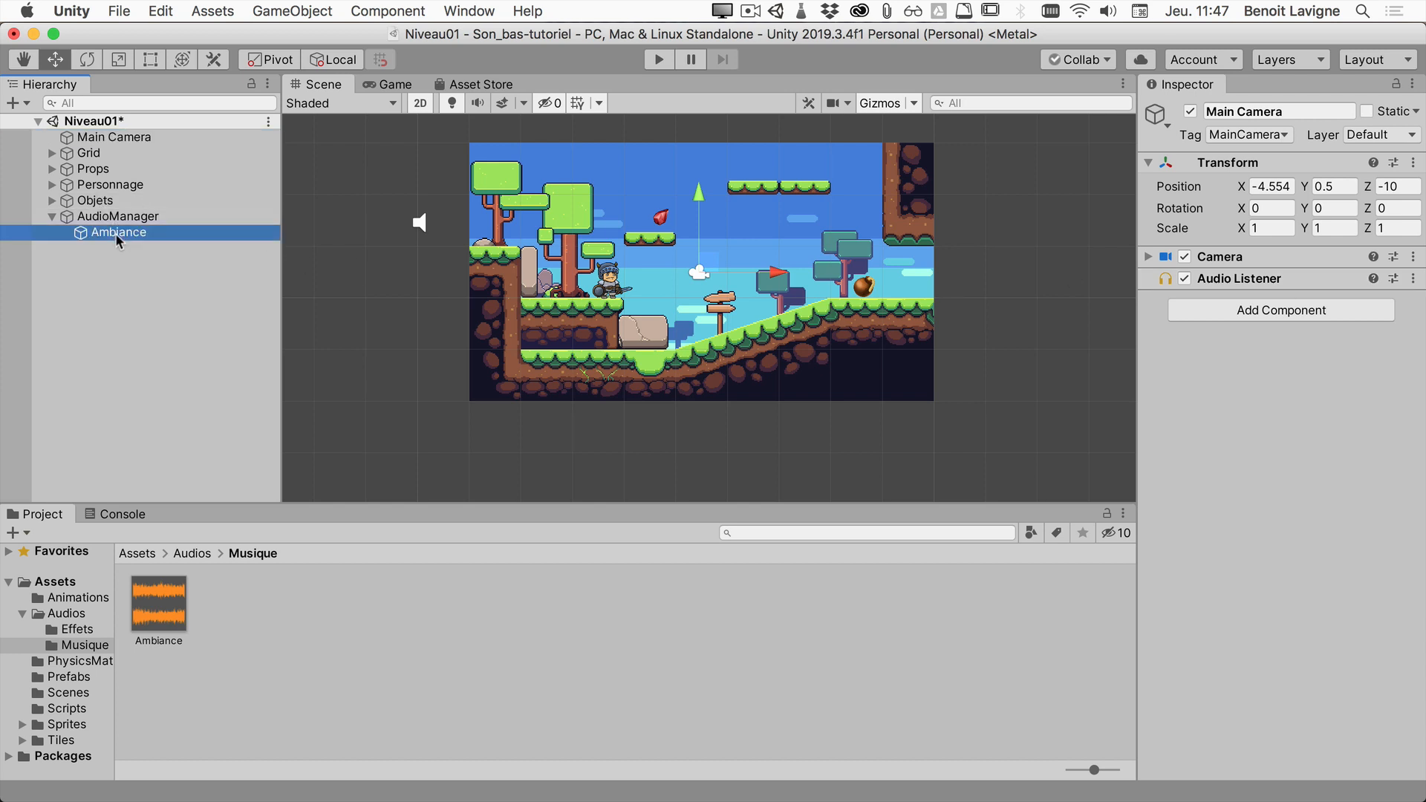